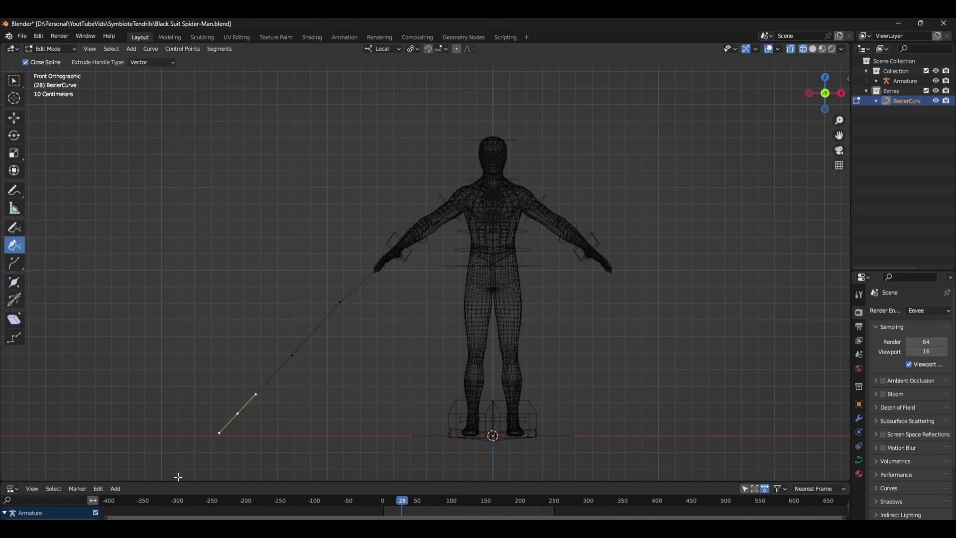
- Extend the Bezier curve past Spider-Man's hand with two more control points running diagonally down and away from the body
{"action": "scroll", "coordinate": [307, 396], "scroll_direction": "down", "scroll_amount": 3}
{"action": "key", "text": "g"}
{"action": "key", "text": "Tab"}
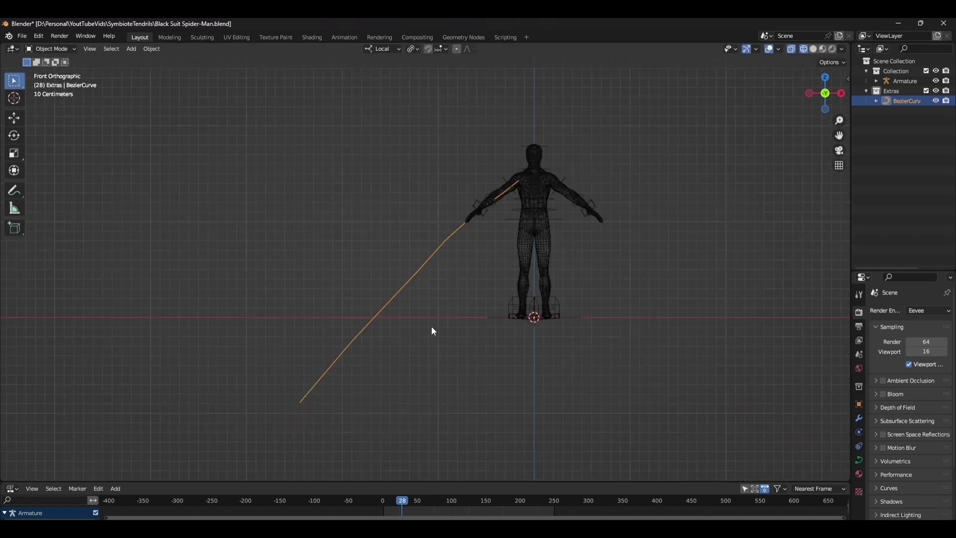
- Set the handle type of all the curve's control points to Automatic
{"action": "key", "text": "Tab"}
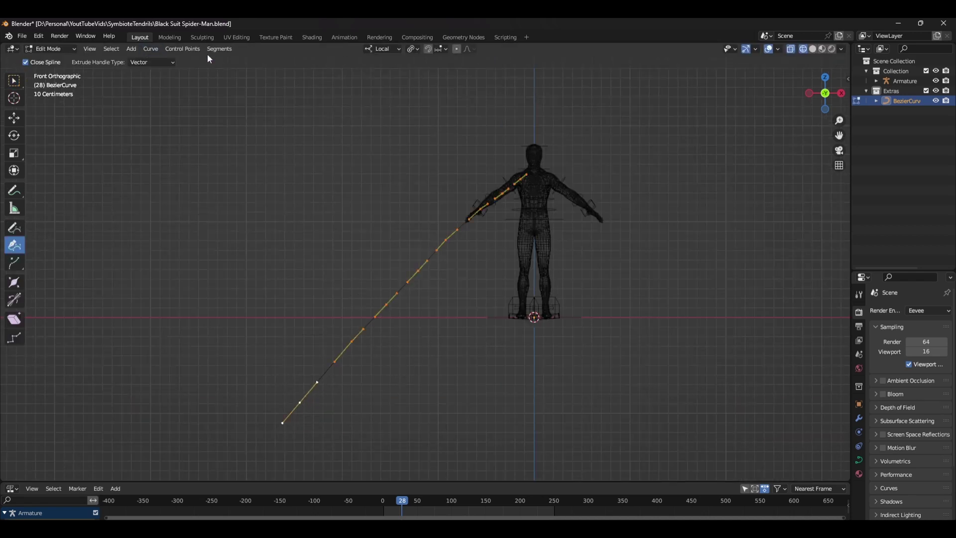
{"action": "left_click", "coordinate": [182, 49]}
{"action": "mouse_move", "coordinate": [229, 123]}
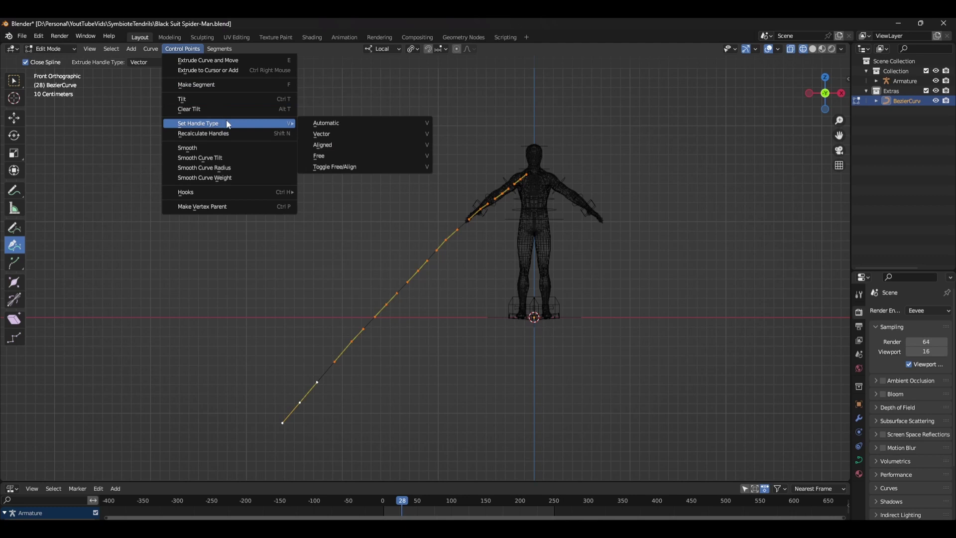
{"action": "left_click", "coordinate": [361, 124]}
- Try moving a middle control point of the curve with the Move tool to test how the curve bends
{"action": "key", "text": "shift+space"}
{"action": "key", "text": "g"}
{"action": "left_click_drag", "start_coordinate": [369, 288], "coordinate": [406, 322]}
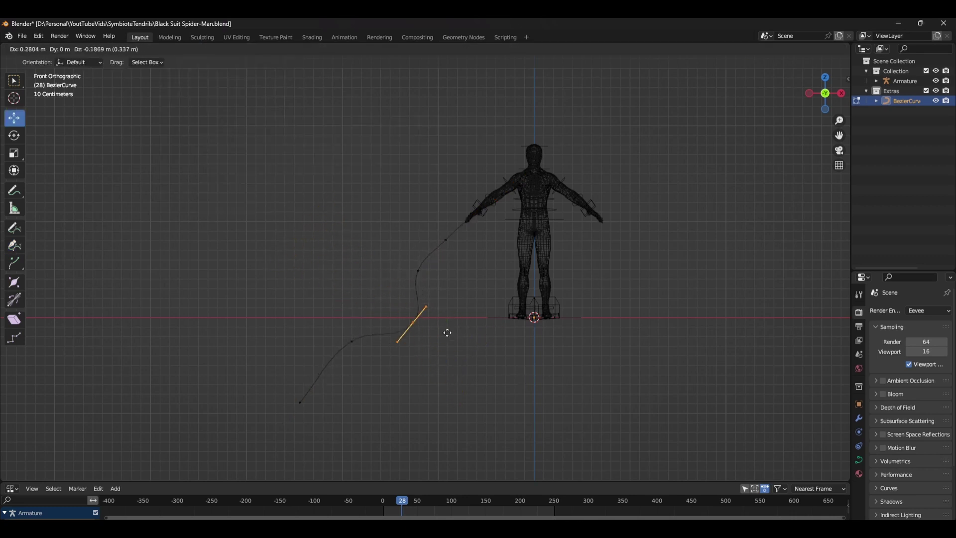
{"action": "key", "text": "ctrl+z"}
- Hook the curve's control points one by one to new empty objects, starting at the far end and working toward the hand
{"action": "left_click_drag", "start_coordinate": [363, 255], "coordinate": [461, 330]}
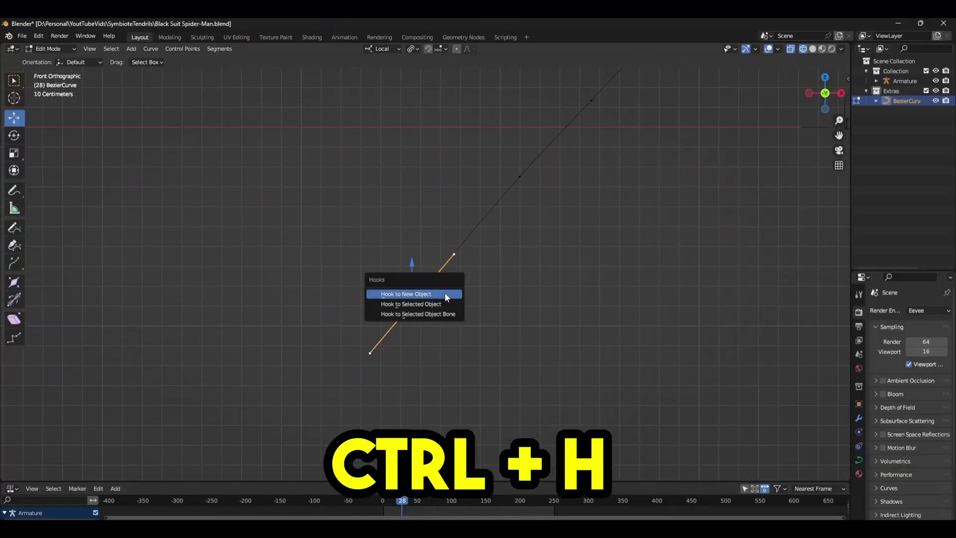
{"action": "left_click", "coordinate": [414, 293]}
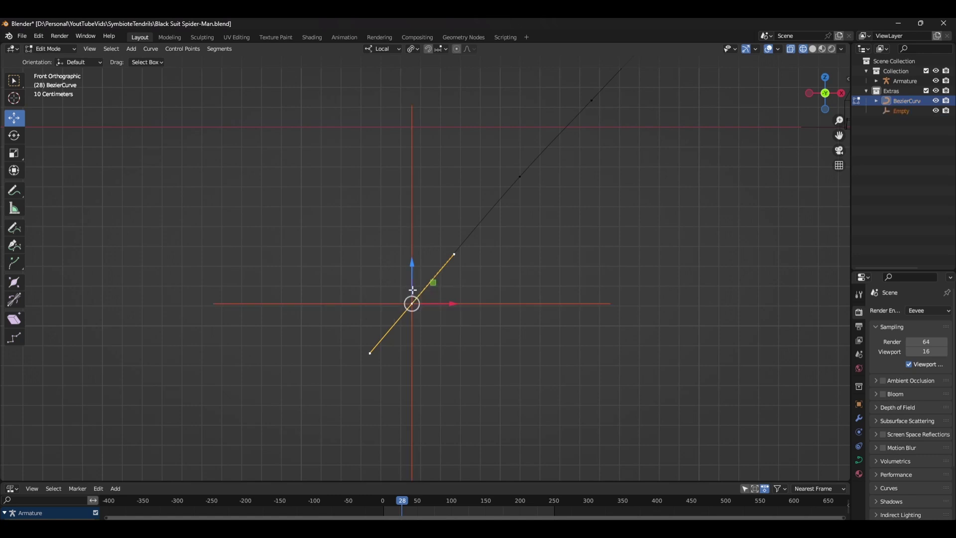
{"action": "scroll", "coordinate": [517, 225], "scroll_direction": "up", "scroll_amount": 1}
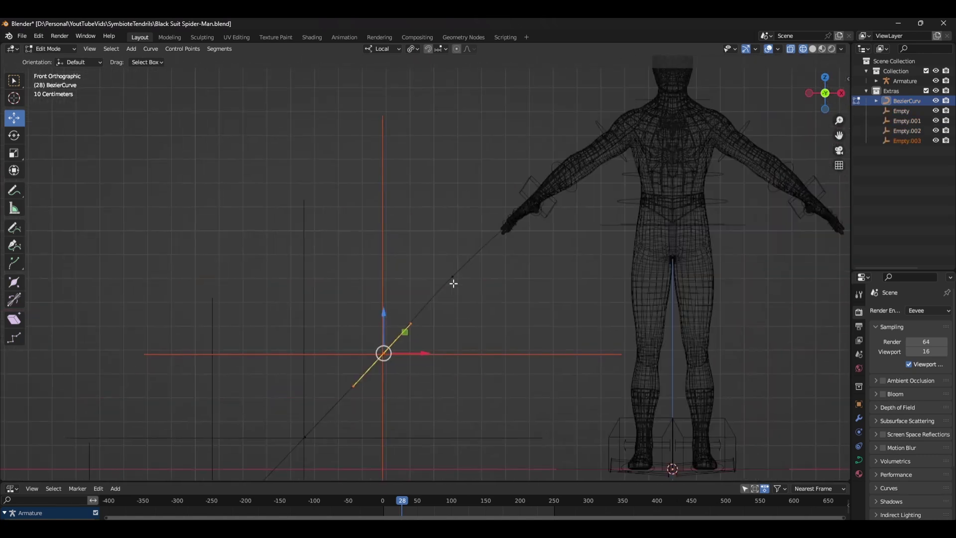
{"action": "mouse_move", "coordinate": [452, 282]}
{"action": "middle_mouse_down", "text": "shift"}
{"action": "mouse_move", "coordinate": [530, 229]}
{"action": "mouse_move", "coordinate": [455, 271]}
{"action": "middle_mouse_up", "text": "shift"}
{"action": "right_click", "coordinate": [537, 188], "text": "ctrl"}
{"action": "key", "text": "ctrl+h"}
{"action": "left_click", "coordinate": [479, 202]}
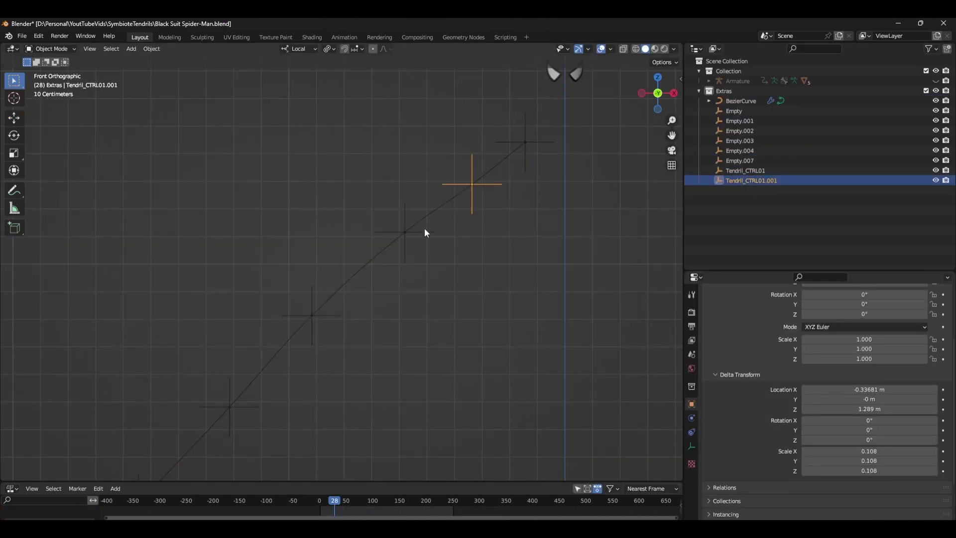
- Rename the curve's hook empties in order from the body outward as Tendril_CTRL03, Tendril_CTRL04 and Tendril_CTRL05
{"action": "double_click", "coordinate": [740, 160]}
{"action": "type", "text": "Tendril_CTRL03"}
{"action": "key", "text": "Return"}
{"action": "double_click", "coordinate": [740, 150]}
{"action": "type", "text": "Tendril_CTRL04"}
{"action": "middle_click_drag", "start_coordinate": [368, 318], "coordinate": [576, 194], "text": "shift"}
{"action": "double_click", "coordinate": [740, 140]}
{"action": "type", "text": "Tendril_CTRL05"}
{"action": "key", "text": "Return"}
{"action": "left_click", "coordinate": [740, 130]}
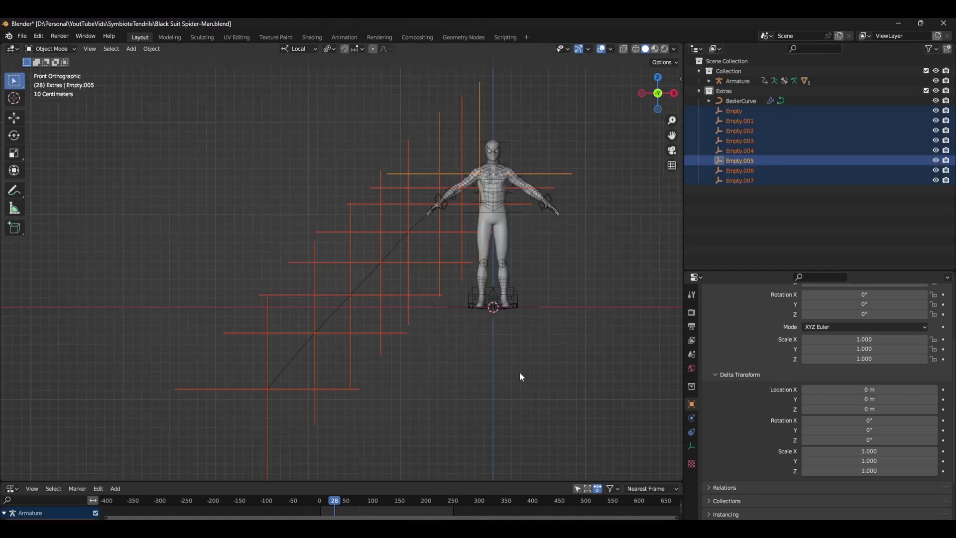
- Scale all the selected hook empties down to about 0.108 and apply all their transforms to deltas
{"action": "key", "text": "s"}
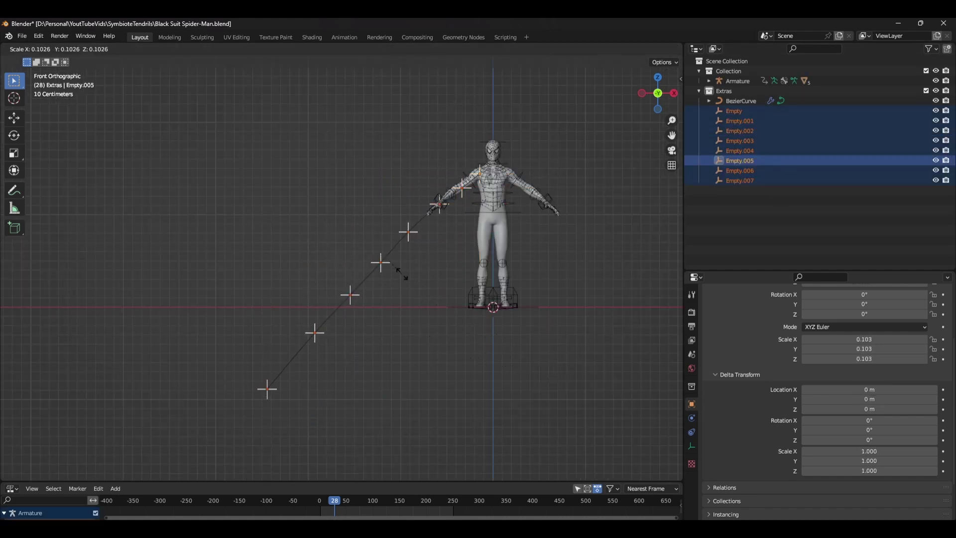
{"action": "left_click", "coordinate": [403, 273]}
{"action": "key", "text": "ctrl+a"}
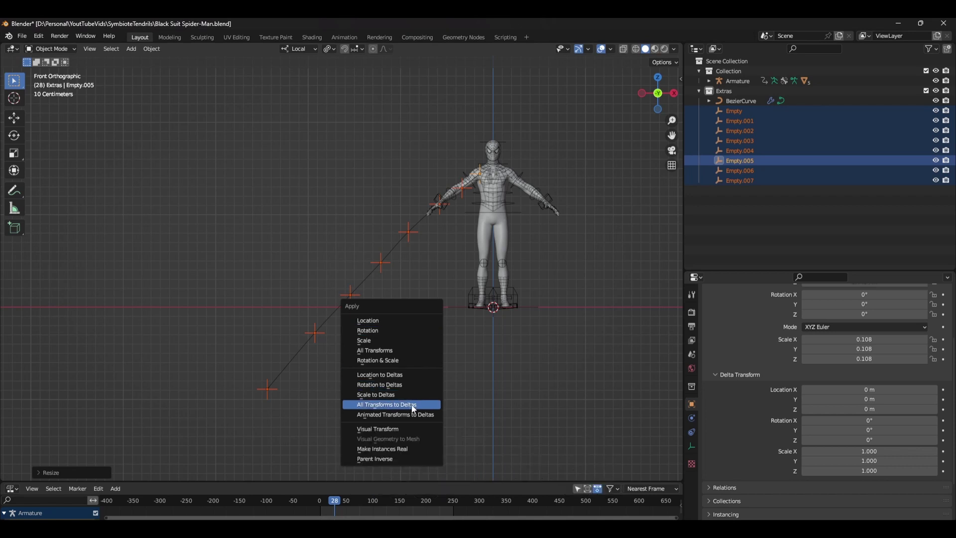
{"action": "left_click", "coordinate": [411, 401]}
- Try moving the fourth control empty, Tendril_CTRL04, to test its hook on the curve
{"action": "scroll", "coordinate": [538, 257], "scroll_direction": "down", "scroll_amount": 1}
{"action": "left_click", "coordinate": [439, 256]}
{"action": "left_click", "coordinate": [414, 274]}
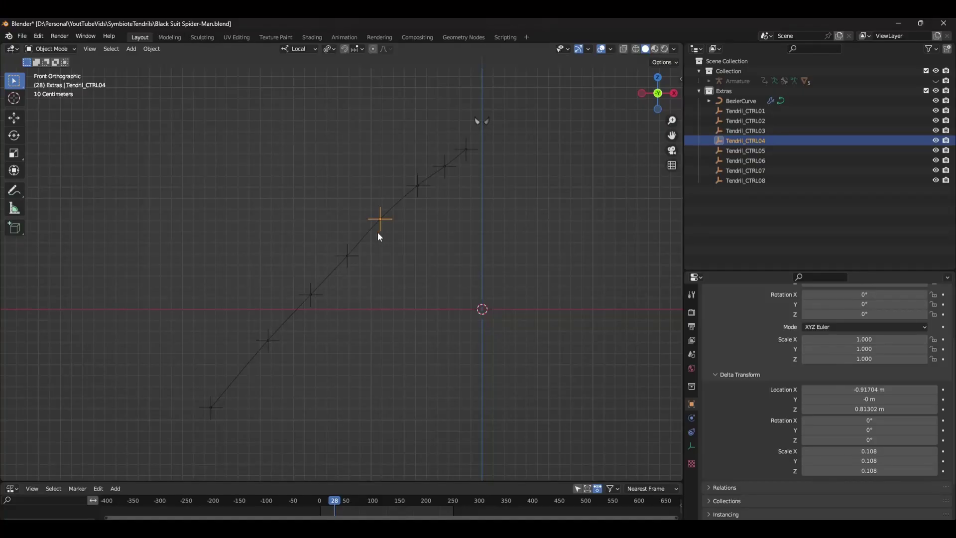
{"action": "key", "text": "g"}
{"action": "right_click", "coordinate": [380, 259]}
{"action": "left_click_drag", "start_coordinate": [746, 151], "coordinate": [747, 113]}
{"action": "right_click", "coordinate": [747, 112]}
{"action": "left_click", "coordinate": [724, 161]}
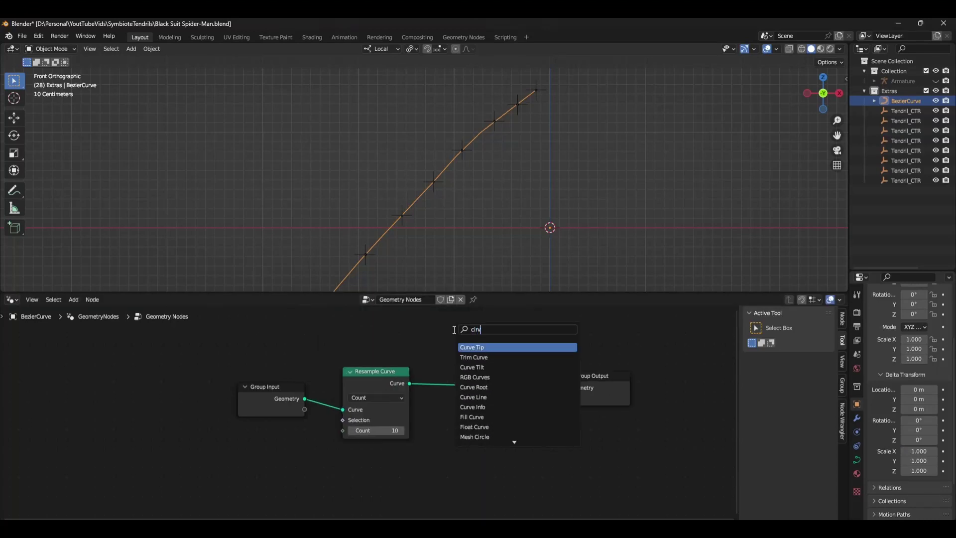
- Add a Curve Circle node and a Spiral node below the Resample Curve node
{"action": "left_click", "coordinate": [476, 357]}
{"action": "left_click", "coordinate": [234, 467]}
{"action": "key", "text": "shift+a"}
{"action": "type", "text": "spi"}
{"action": "key", "text": "Return"}
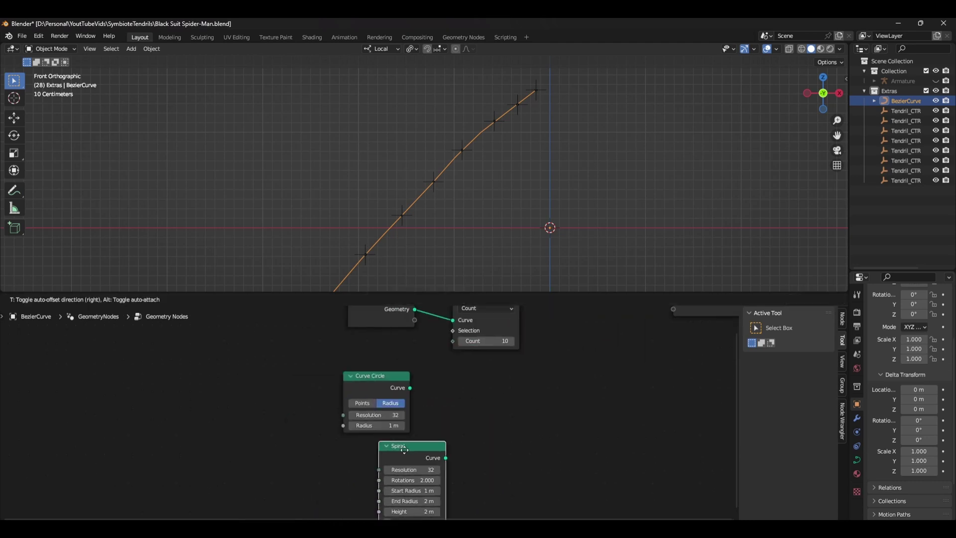
{"action": "left_click", "coordinate": [429, 408]}
- Add an Instance on Points node, using the Curve Circle at resolution 3 as the points and the Spiral as the instance
{"action": "key", "text": "shift+a"}
{"action": "left_click", "coordinate": [461, 341]}
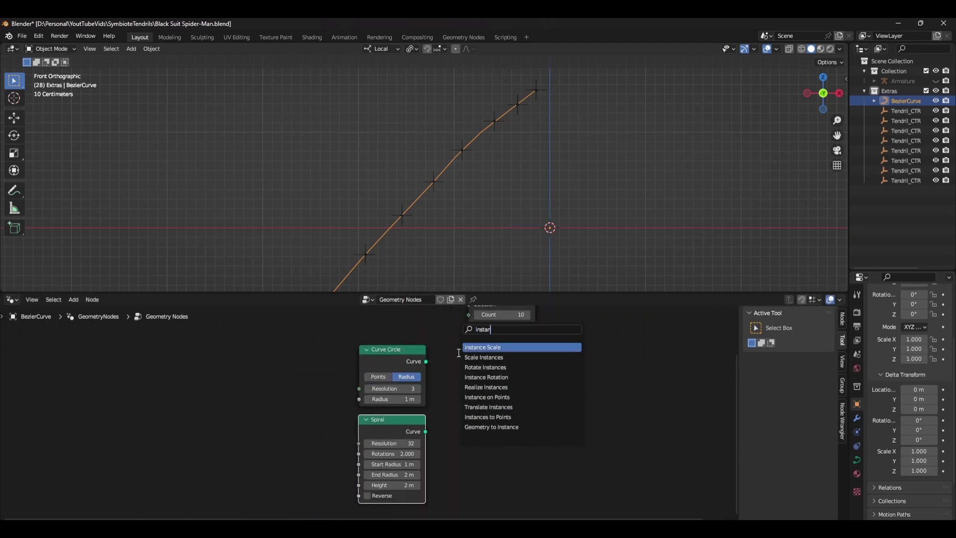
{"action": "key", "text": "Return"}
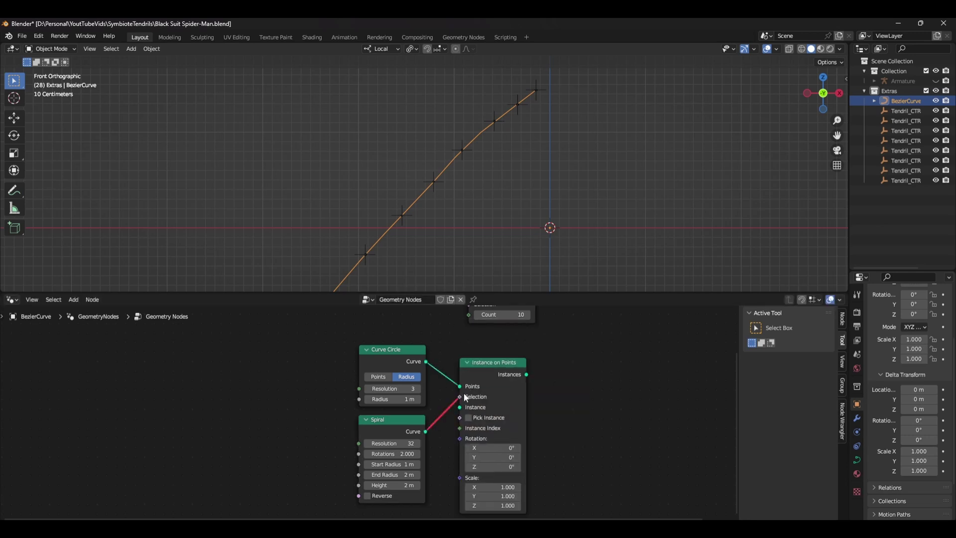
- Set the Spiral node's height to 0 m and its end radius to 1 m
{"action": "middle_click_drag", "start_coordinate": [532, 203], "coordinate": [488, 269]}
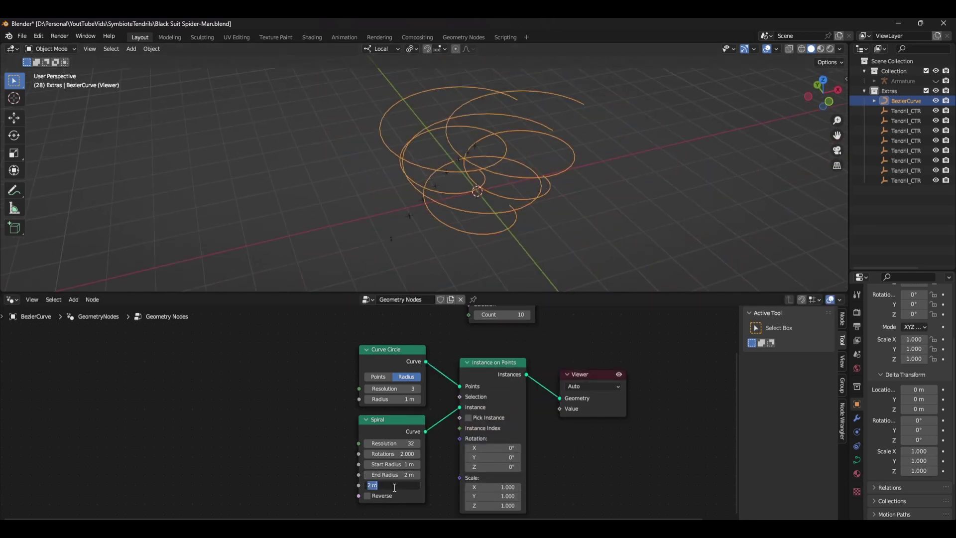
{"action": "type", "text": "0"}
{"action": "key", "text": "Return"}
{"action": "scroll", "coordinate": [398, 475], "scroll_direction": "down", "scroll_amount": 1, "text": "ctrl"}
- Add a Value node set to 0.5 and connect it to both the start and end radius of the Spiral
{"action": "key", "text": "shift+a"}
{"action": "type", "text": "va"}
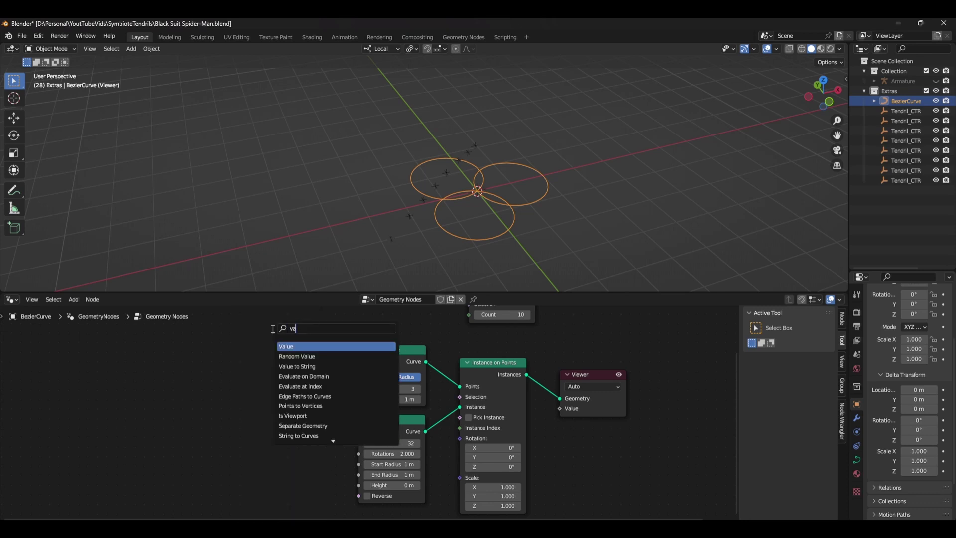
{"action": "key", "text": "Return"}
{"action": "left_click", "coordinate": [286, 446]}
{"action": "left_click", "coordinate": [299, 460]}
{"action": "type", "text": "1"}
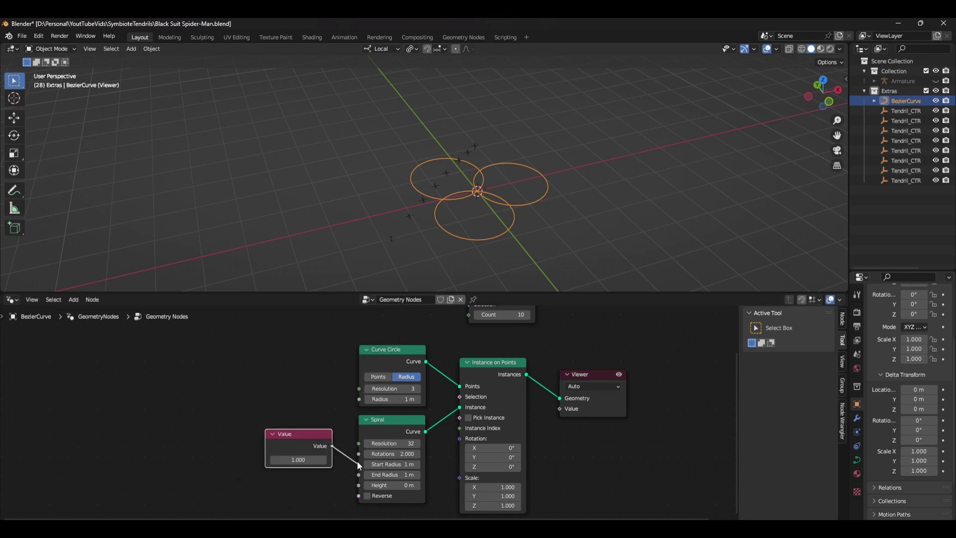
{"action": "left_click_drag", "start_coordinate": [298, 460], "coordinate": [323, 459]}
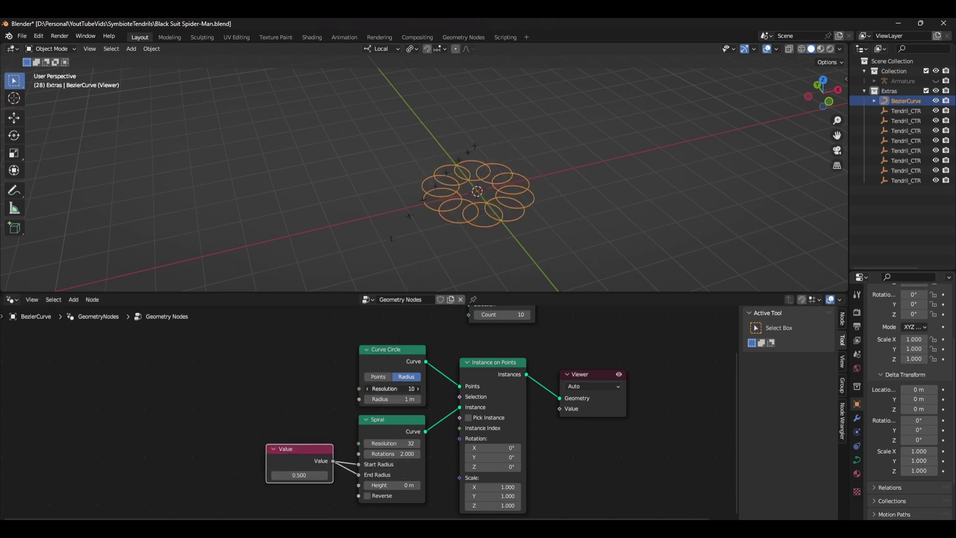
- Insert a Realize Instances node between Instance on Points and the Viewer
{"action": "scroll", "coordinate": [458, 435], "scroll_direction": "down", "scroll_amount": 1}
{"action": "middle_click_drag", "start_coordinate": [628, 351], "coordinate": [458, 436]}
{"action": "left_click_drag", "start_coordinate": [458, 435], "coordinate": [507, 430]}
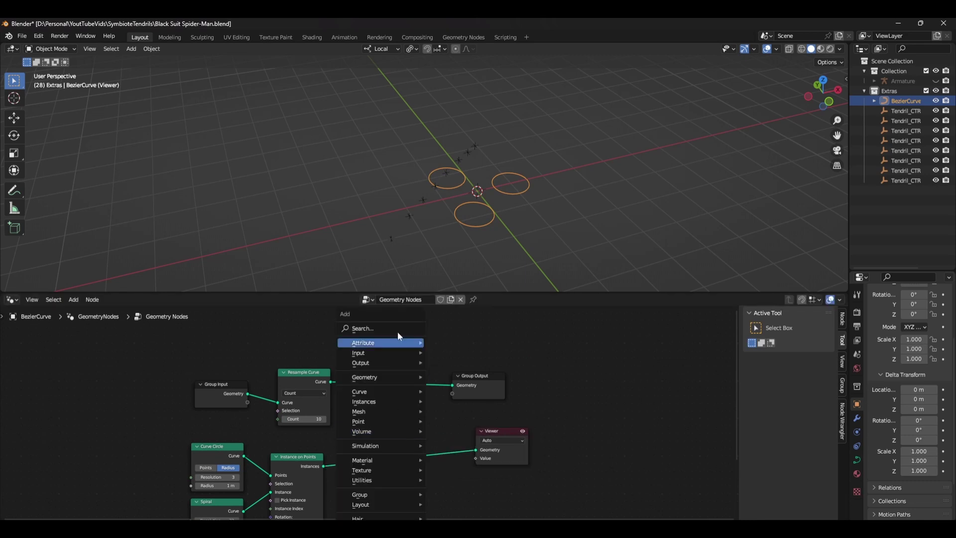
{"action": "type", "text": "realize"}
{"action": "key", "text": "Return"}
{"action": "left_click", "coordinate": [372, 466]}
- Insert a Curve to Mesh node between Resample Curve and Group Output, using the realized instances as its profile curve
{"action": "key", "text": "shift+a"}
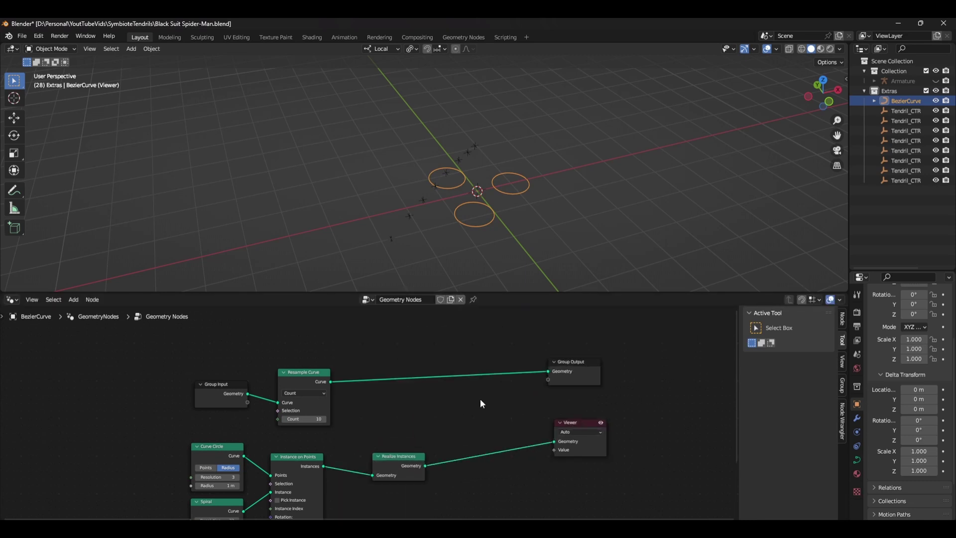
{"action": "left_click", "coordinate": [468, 329]}
{"action": "key", "text": "Return"}
{"action": "left_click", "coordinate": [453, 371]}
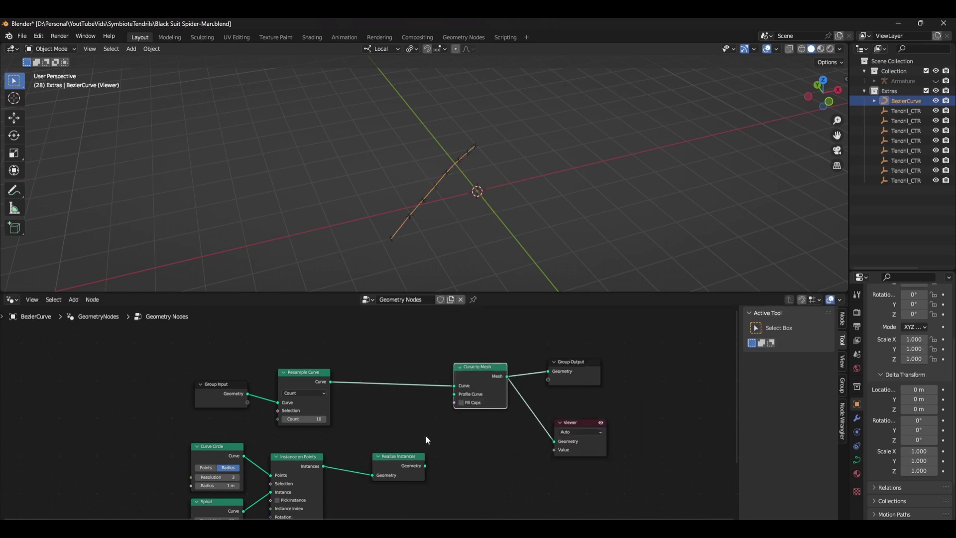
{"action": "left_click_drag", "start_coordinate": [423, 465], "coordinate": [453, 394]}
- Reduce the Curve Circle's radius to 0.3 m
{"action": "middle_click_drag", "start_coordinate": [463, 214], "coordinate": [498, 164]}
{"action": "left_click_drag", "start_coordinate": [219, 486], "coordinate": [212, 486]}
{"action": "middle_click_drag", "start_coordinate": [423, 149], "coordinate": [473, 149]}
- Add a Spline Parameter node for driving the Set Curve Tilt node
{"action": "key", "text": "KP_1"}
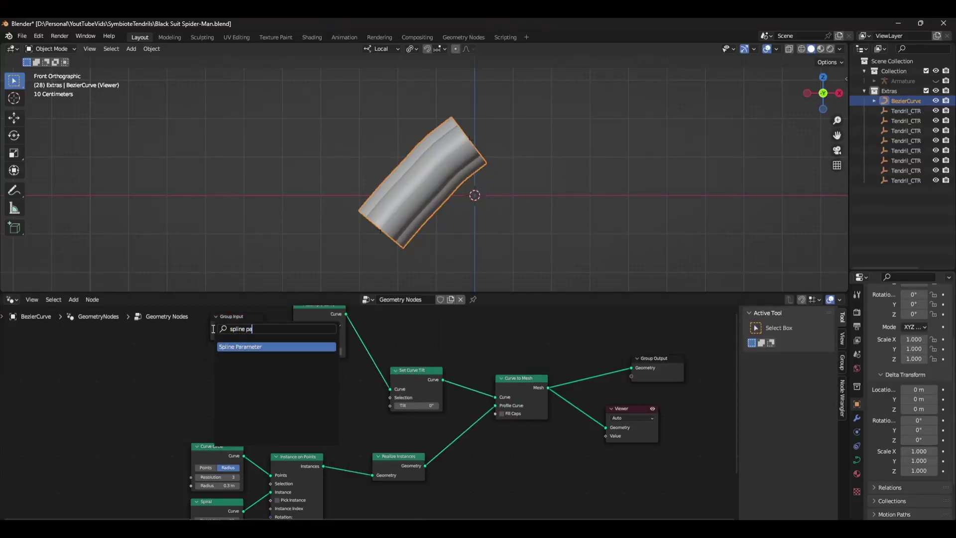
{"action": "key", "text": "Return"}
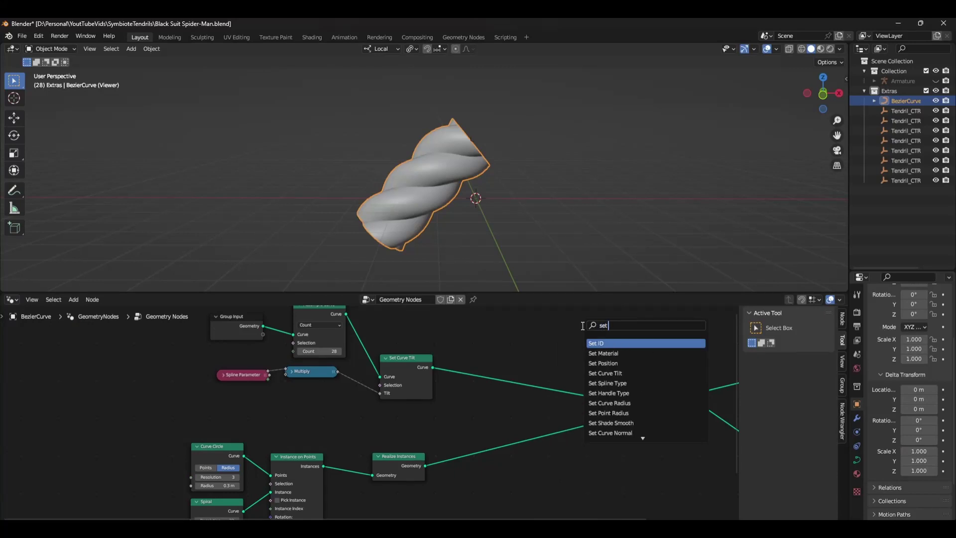
- Insert a Set Curve Radius node before Curve to Mesh and drive its radius with the Factor of a second Spline Parameter node
{"action": "left_click", "coordinate": [608, 403]}
{"action": "left_click", "coordinate": [517, 371]}
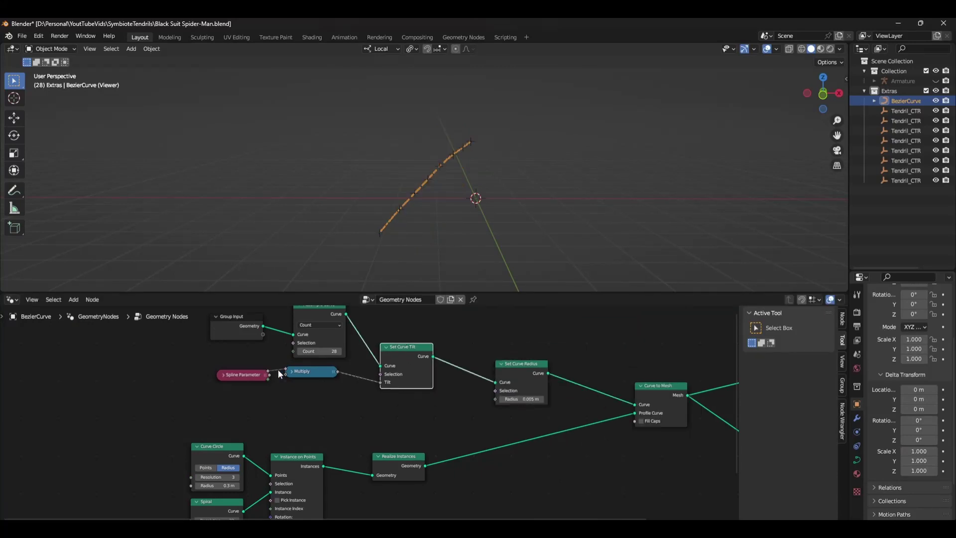
{"action": "key", "text": "h"}
{"action": "scroll", "coordinate": [442, 397], "scroll_direction": "up", "scroll_amount": 2}
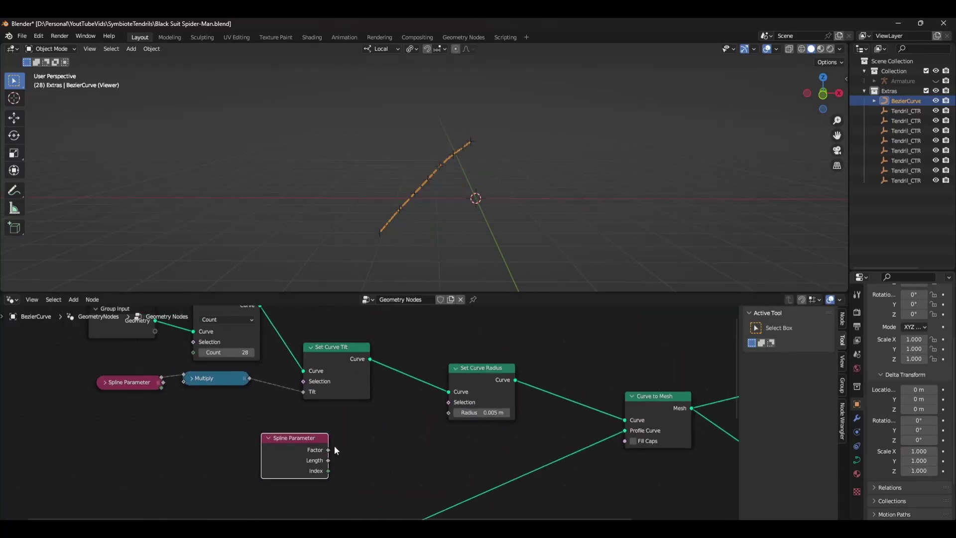
{"action": "left_click_drag", "start_coordinate": [457, 413], "coordinate": [457, 413]}
{"action": "left_click_drag", "start_coordinate": [490, 368], "coordinate": [542, 363]}
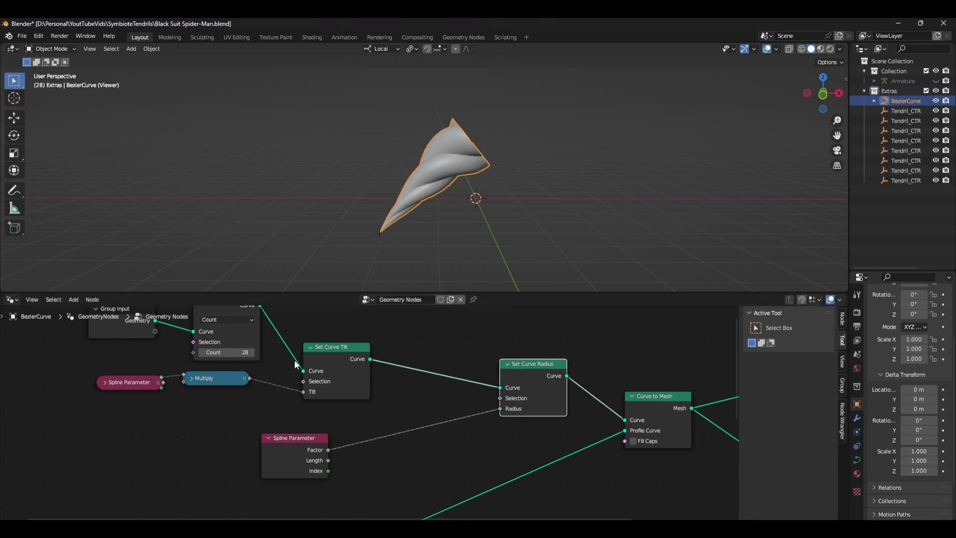
- Insert a Float Curve node between the second Spline Parameter's Factor and the Set Curve Radius node
{"action": "left_click_drag", "start_coordinate": [336, 347], "coordinate": [319, 337]}
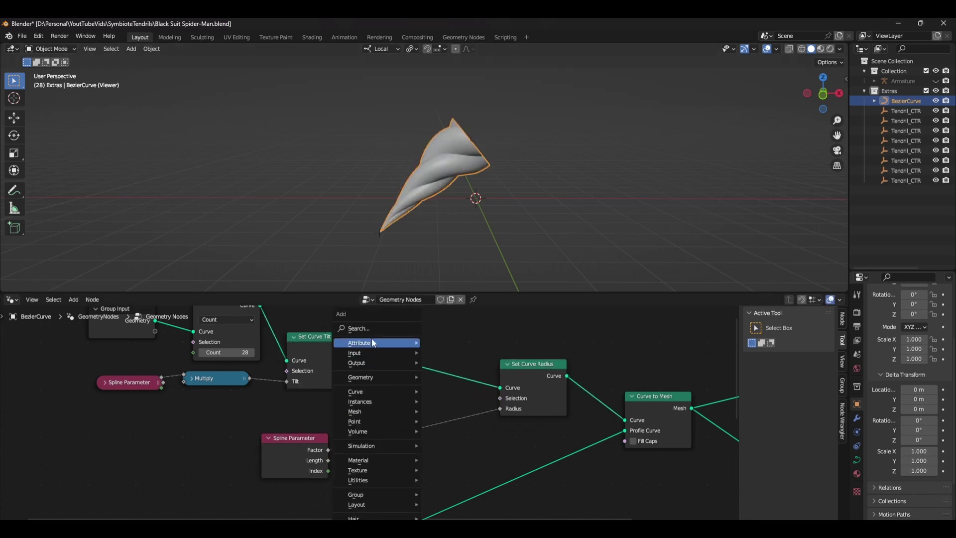
{"action": "type", "text": "float"}
{"action": "key", "text": "Return"}
{"action": "left_click", "coordinate": [351, 388]}
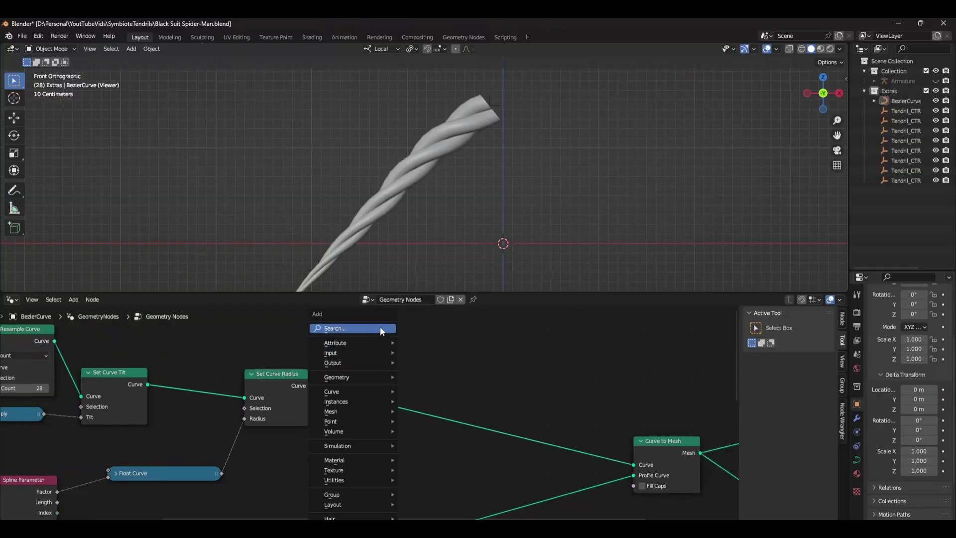
- Insert a Trim Curve node between Set Curve Radius and Curve to Mesh and try out its Start factor
{"action": "left_click", "coordinate": [380, 327]}
{"action": "type", "text": "trim"}
{"action": "key", "text": "Return"}
{"action": "left_click", "coordinate": [433, 393]}
{"action": "middle_click_drag", "start_coordinate": [442, 430], "coordinate": [541, 383]}
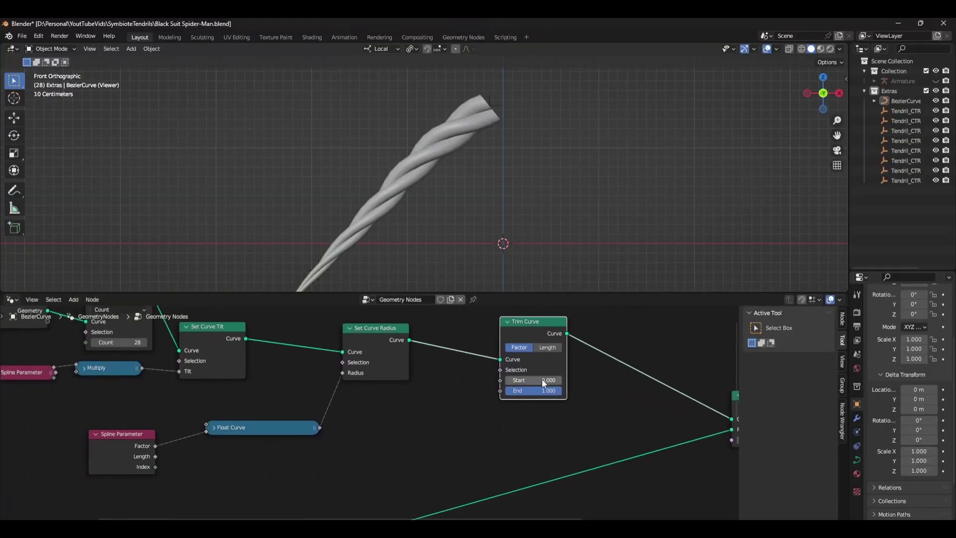
{"action": "left_click_drag", "start_coordinate": [539, 380], "coordinate": [592, 380]}
{"action": "middle_click_drag", "start_coordinate": [478, 259], "coordinate": [500, 282]}
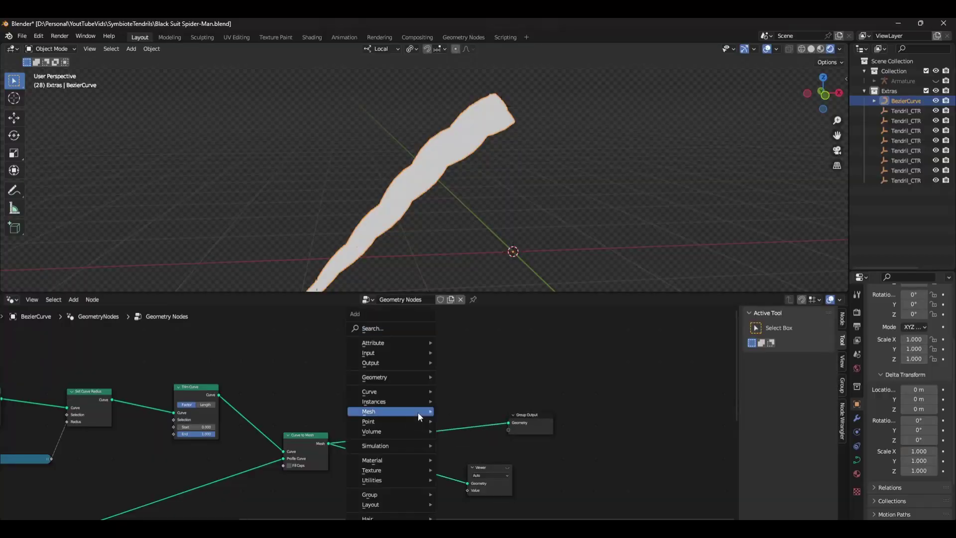
- Insert a Set Material node between Curve to Mesh and Group Output and assign TendrilMaterial to it
{"action": "left_click", "coordinate": [400, 329]}
{"action": "key", "text": "Return"}
{"action": "left_click", "coordinate": [414, 383]}
{"action": "left_click", "coordinate": [426, 446]}
{"action": "type", "text": "te"}
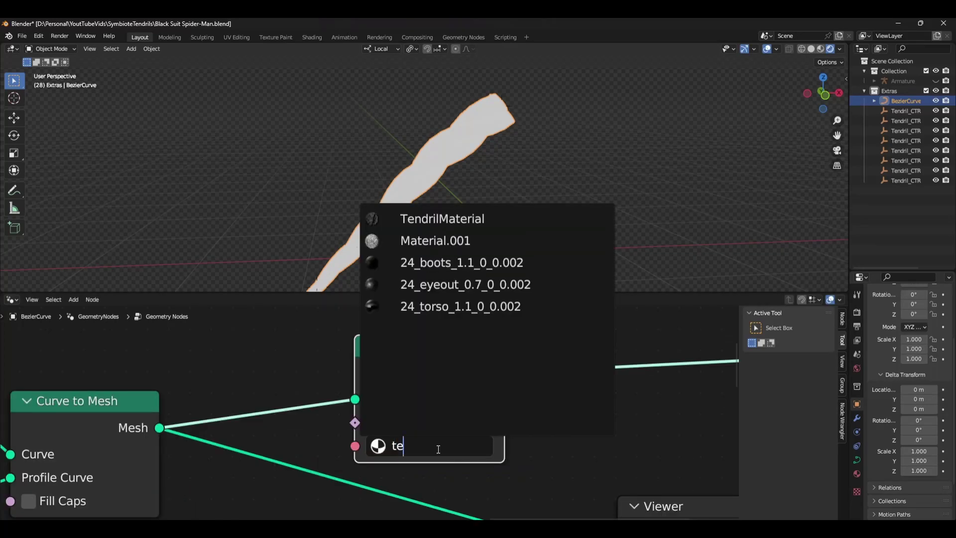
{"action": "key", "text": "Return"}
- Insert Capture Attribute nodes on both the curve and profile inputs of Curve to Mesh, each fed by the Spline Parameter's Length
{"action": "scroll", "coordinate": [437, 448], "scroll_direction": "down", "scroll_amount": 4}
{"action": "key", "text": "shift+a"}
{"action": "type", "text": "car"}
{"action": "key", "text": "Return"}
{"action": "key", "text": "shift+d"}
{"action": "left_click", "coordinate": [372, 440]}
{"action": "middle_click_drag", "start_coordinate": [25, 430], "coordinate": [70, 415]}
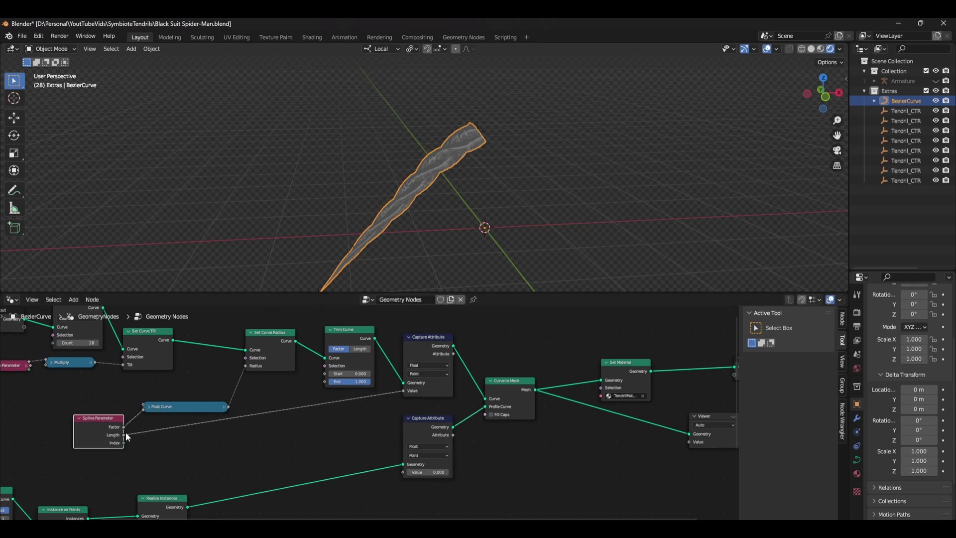
- Add a Combine XYZ node and feed the two Capture Attribute outputs into its X and Y
{"action": "middle_click_drag", "start_coordinate": [563, 464], "coordinate": [425, 472]}
{"action": "key", "text": "shift+a"}
{"action": "type", "text": "combin"}
{"action": "key", "text": "Return"}
{"action": "left_click", "coordinate": [383, 446]}
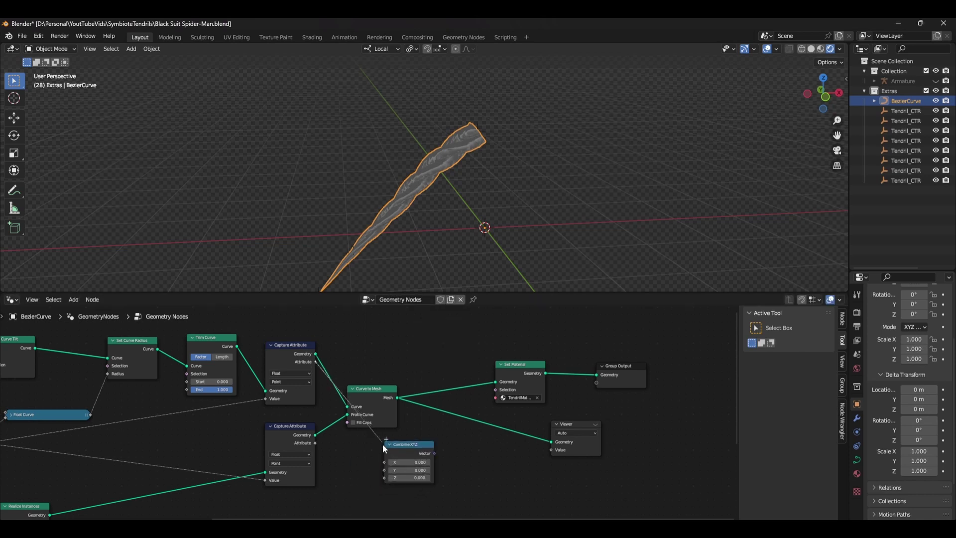
{"action": "left_click_drag", "start_coordinate": [375, 479], "coordinate": [384, 470]}
{"action": "left_click_drag", "start_coordinate": [401, 444], "coordinate": [363, 451]}
- Insert a Store Named Attribute node between Curve to Mesh and Set Material, and route Set Material's output to the Viewer
{"action": "key", "text": "shift+a"}
{"action": "type", "text": "sto"}
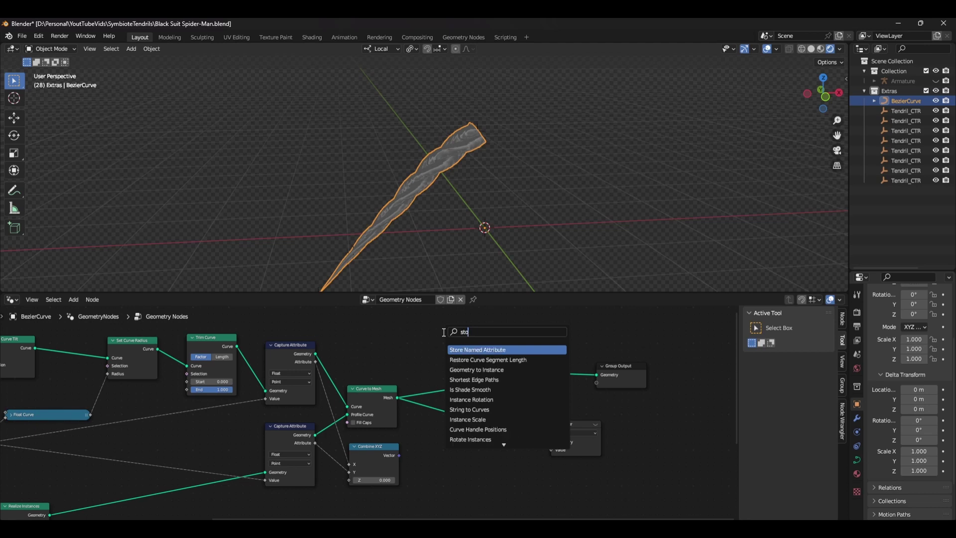
{"action": "key", "text": "Return"}
{"action": "left_click", "coordinate": [455, 401]}
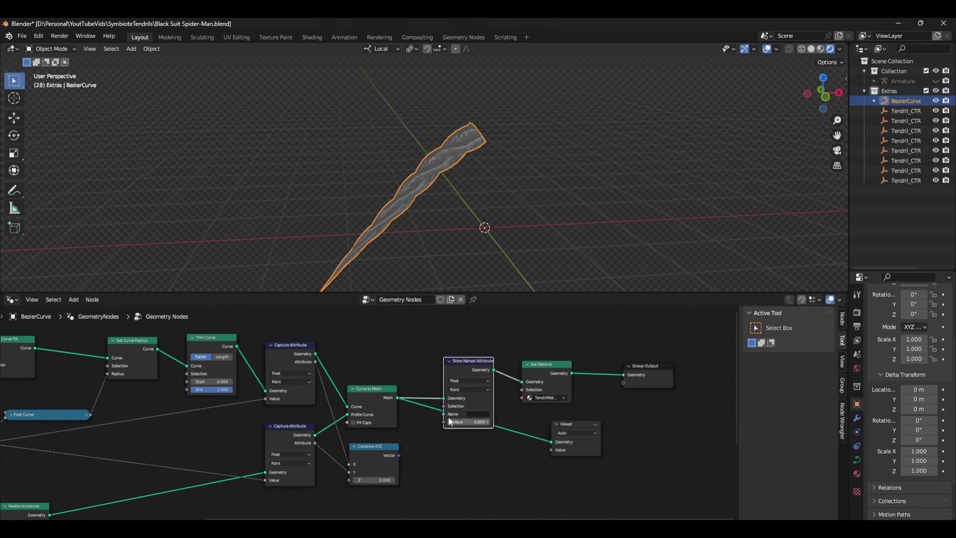
{"action": "left_click_drag", "start_coordinate": [584, 429], "coordinate": [627, 430]}
{"action": "left_click", "coordinate": [548, 378], "text": "ctrl+shift"}
{"action": "scroll", "coordinate": [448, 443], "scroll_direction": "up", "scroll_amount": 3}
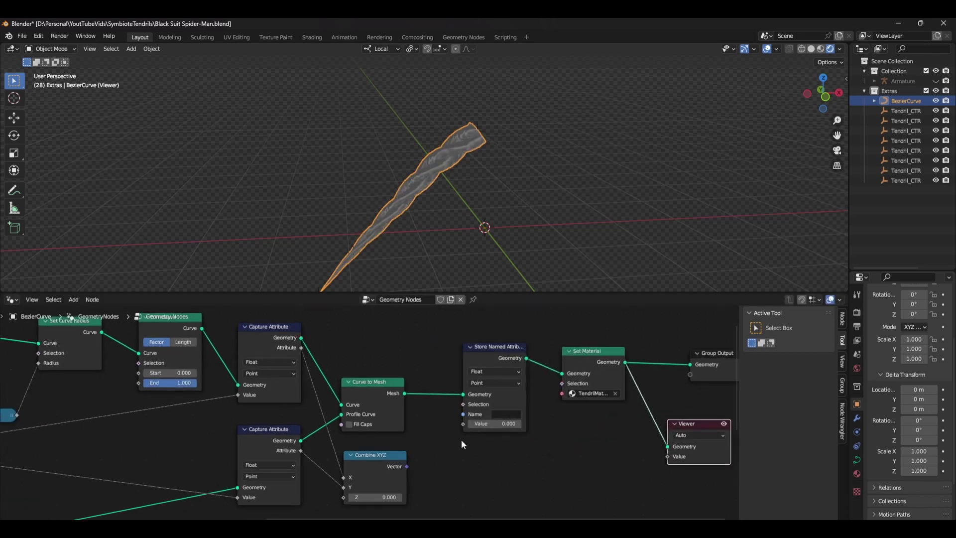
- Configure Store Named Attribute's data type as Vector along with its domain and name, feeding its Value from Combine XYZ
{"action": "left_click", "coordinate": [387, 395]}
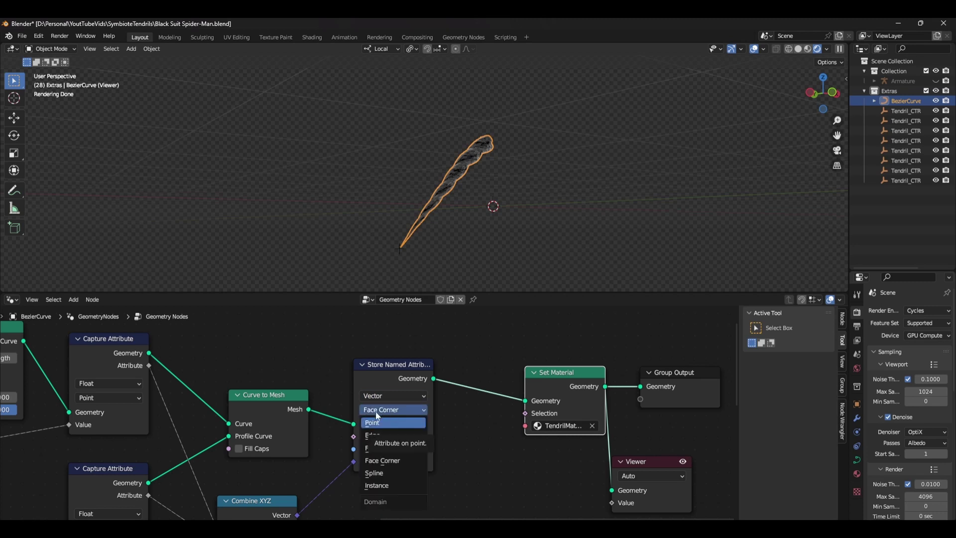
{"action": "left_click", "coordinate": [389, 422]}
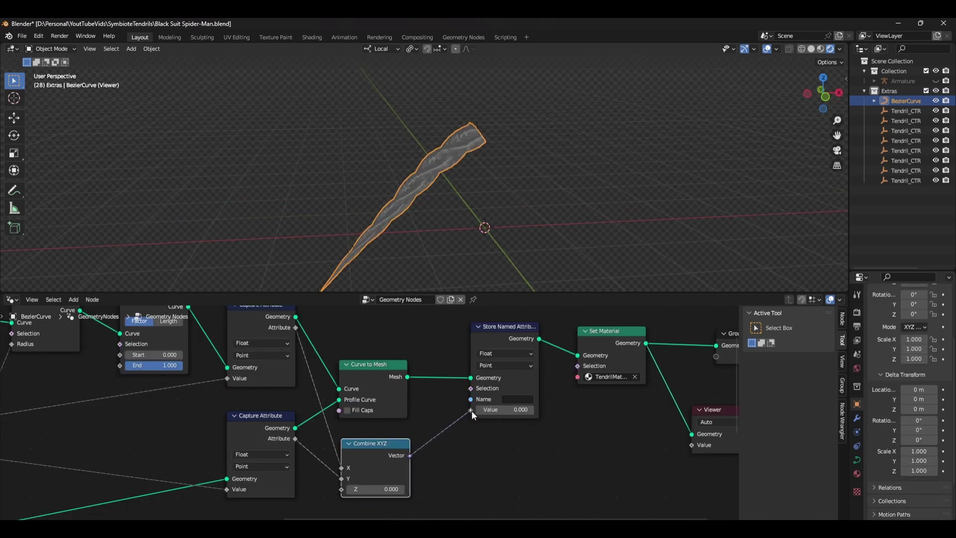
{"action": "left_click_drag", "start_coordinate": [471, 410], "coordinate": [470, 409]}
{"action": "left_click", "coordinate": [521, 399]}
- Switch to the Shading workspace and add an Attribute node named UV to TendrilMaterial
{"action": "left_click", "coordinate": [312, 37]}
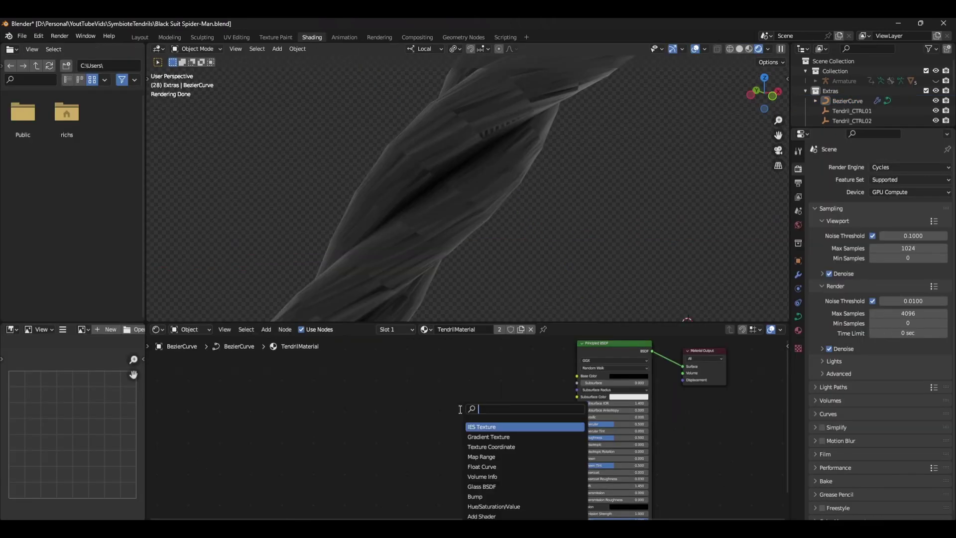
{"action": "key", "text": "Return"}
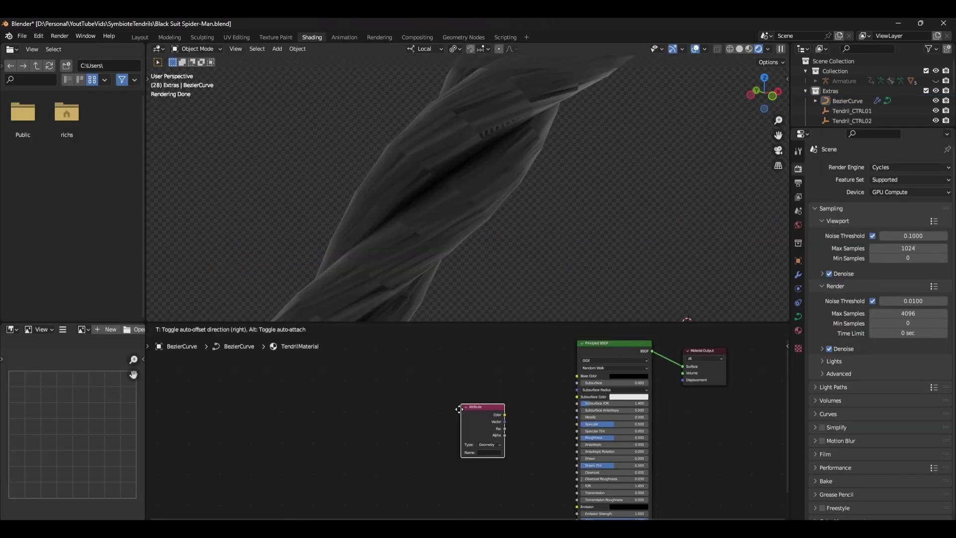
{"action": "left_click", "coordinate": [385, 436]}
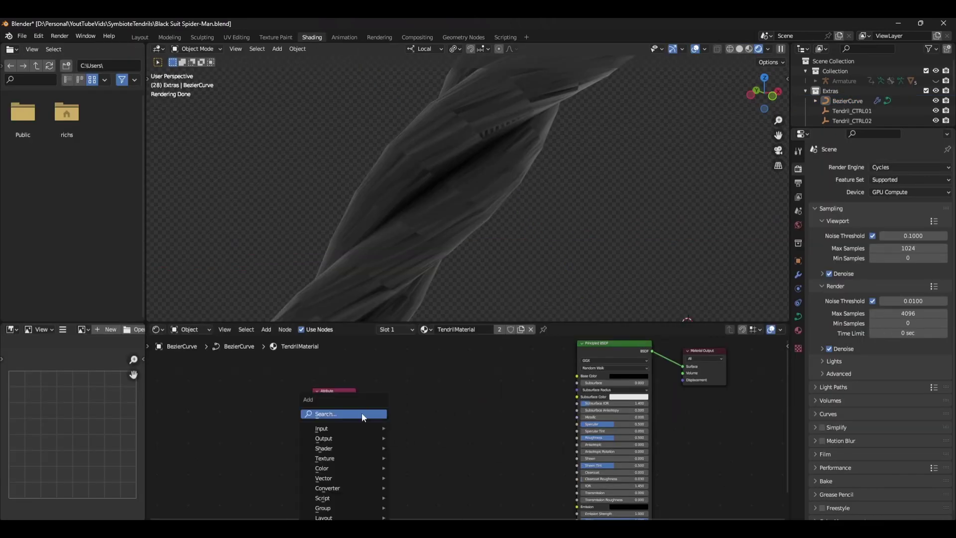
- Add a Noise Texture and route its Fac through a Displacement node into the Material Output's Displacement
{"action": "left_click", "coordinate": [343, 414]}
{"action": "type", "text": "noise"}
{"action": "key", "text": "Return"}
{"action": "left_click", "coordinate": [375, 419]}
{"action": "left_click_drag", "start_coordinate": [423, 420], "coordinate": [457, 409]}
{"action": "type", "text": "disp"}
{"action": "left_click", "coordinate": [501, 441]}
{"action": "left_click_drag", "start_coordinate": [720, 365], "coordinate": [720, 368]}
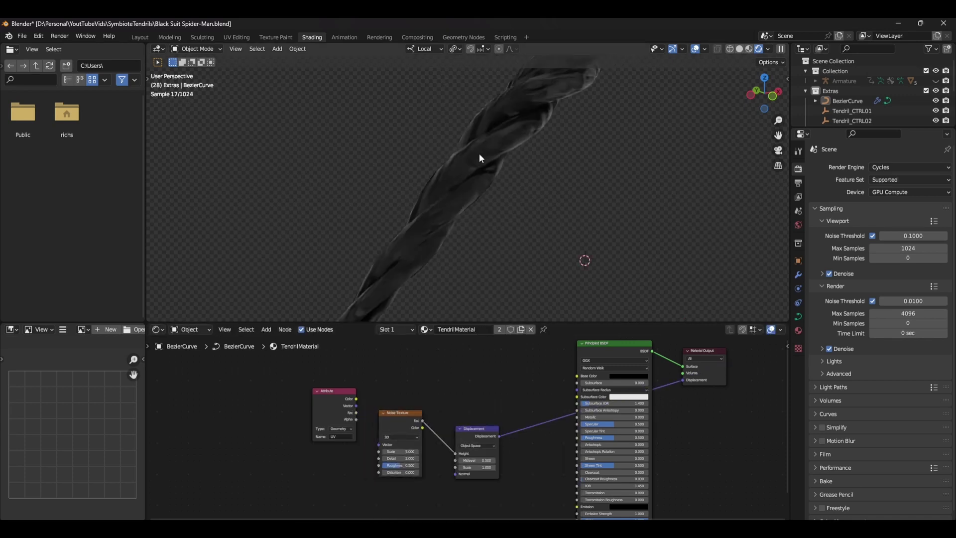
{"action": "left_click_drag", "start_coordinate": [642, 438], "coordinate": [614, 437]}
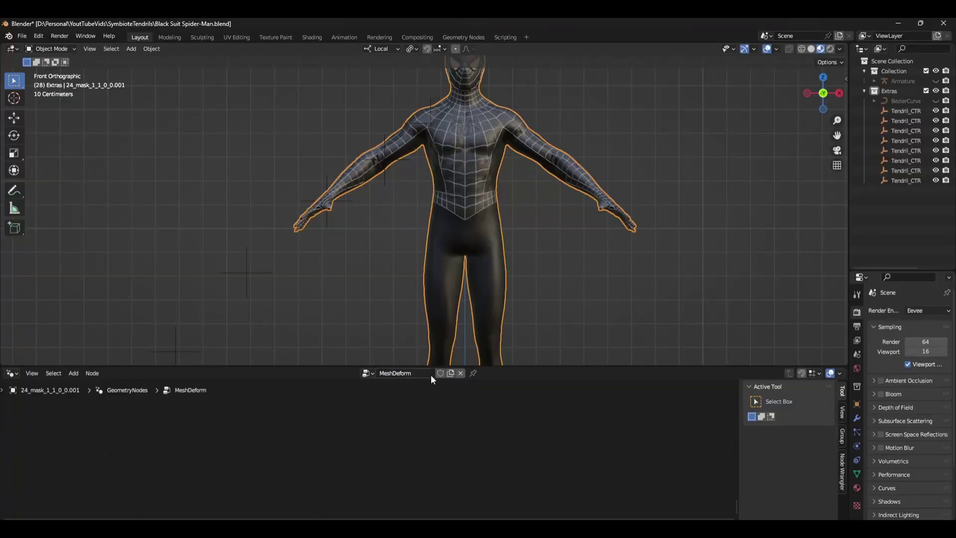
- Insert a Set Position node between Group Input and Group Output in the suit mesh's MeshDeform node tree
{"action": "key", "text": "Home"}
{"action": "key", "text": "shift+a"}
{"action": "left_click", "coordinate": [417, 486]}
{"action": "left_click", "coordinate": [547, 434]}
{"action": "middle_click_drag", "start_coordinate": [302, 444], "coordinate": [403, 417]}
- Add a 4D Noise Texture node below Group Input in the MeshDeform tree
{"action": "key", "text": "shift+a"}
{"action": "type", "text": "nopi"}
{"action": "key", "text": "BackSpace"}
{"action": "key", "text": "BackSpace"}
{"action": "type", "text": "ise"}
{"action": "key", "text": "Return"}
{"action": "left_click", "coordinate": [411, 487]}
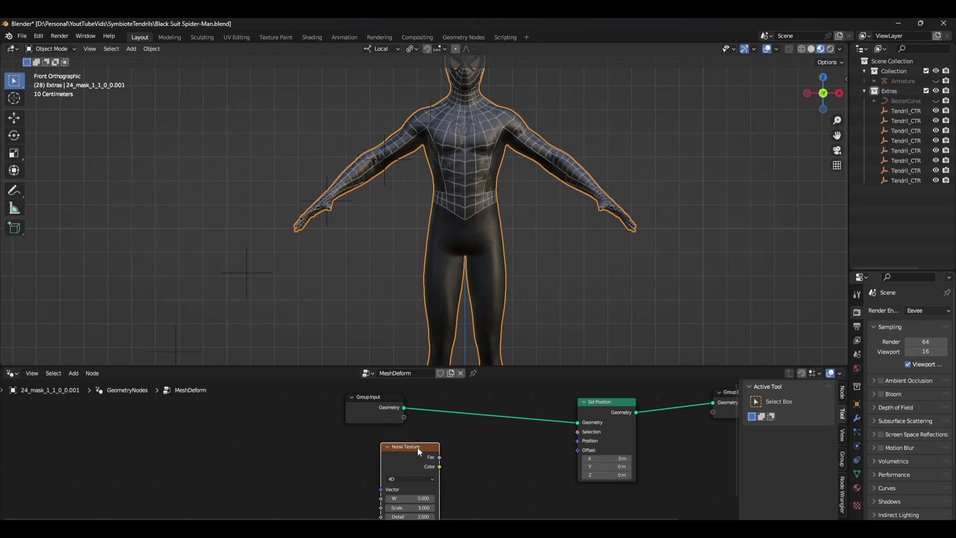
{"action": "left_click_drag", "start_coordinate": [418, 452], "coordinate": [384, 447]}
- Add a Vector Math node beside the Noise Texture and set its operation to Scale
{"action": "key", "text": "shift+a"}
{"action": "type", "text": "ve"}
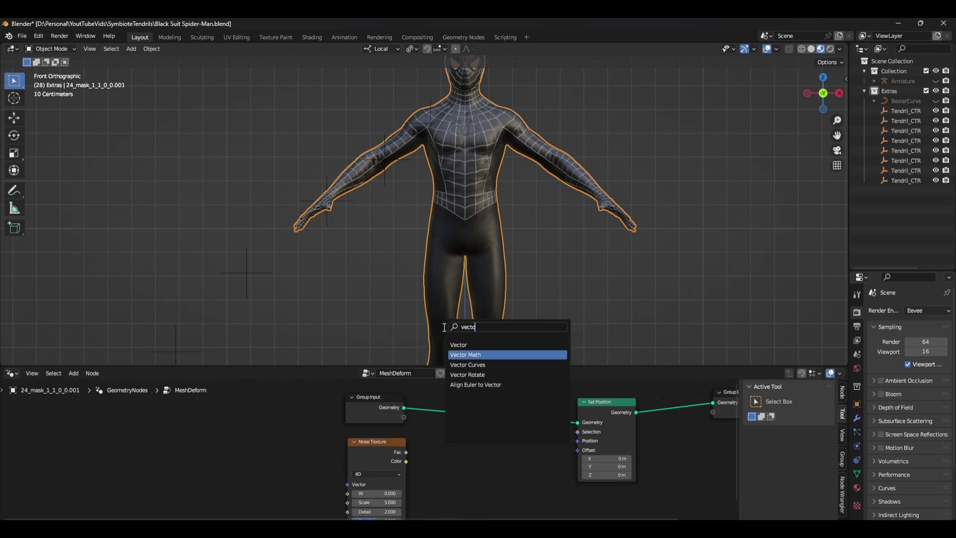
{"action": "type", "text": "cto"}
{"action": "key", "text": "Return"}
{"action": "left_click", "coordinate": [428, 448]}
{"action": "left_click_drag", "start_coordinate": [428, 367], "coordinate": [428, 158]}
{"action": "left_click", "coordinate": [438, 332]}
{"action": "left_click", "coordinate": [467, 383]}
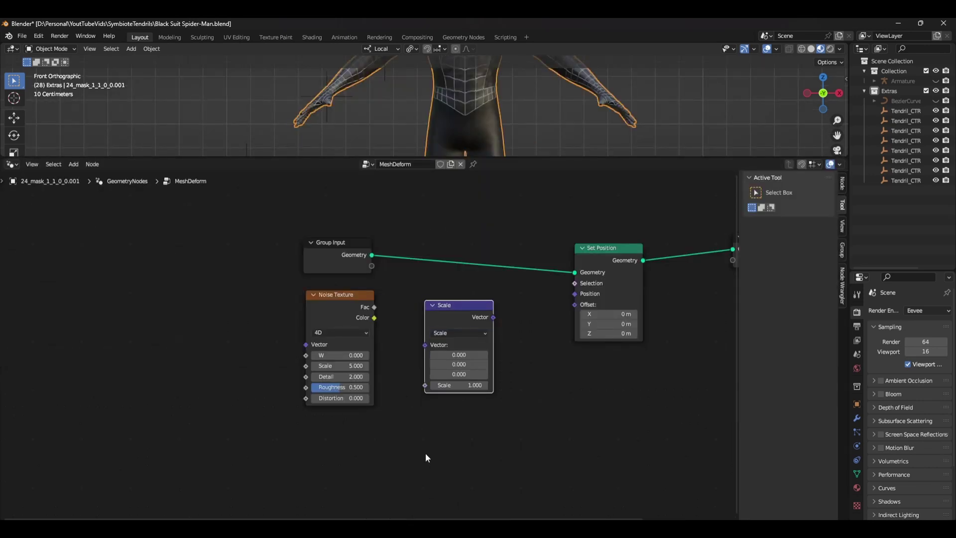
- Add a Normal node as the Scale node's vector and drive the Scale value with the Noise Texture's Fac
{"action": "key", "text": "shift+a"}
{"action": "type", "text": "nor"}
{"action": "key", "text": "Return"}
{"action": "left_click", "coordinate": [376, 465]}
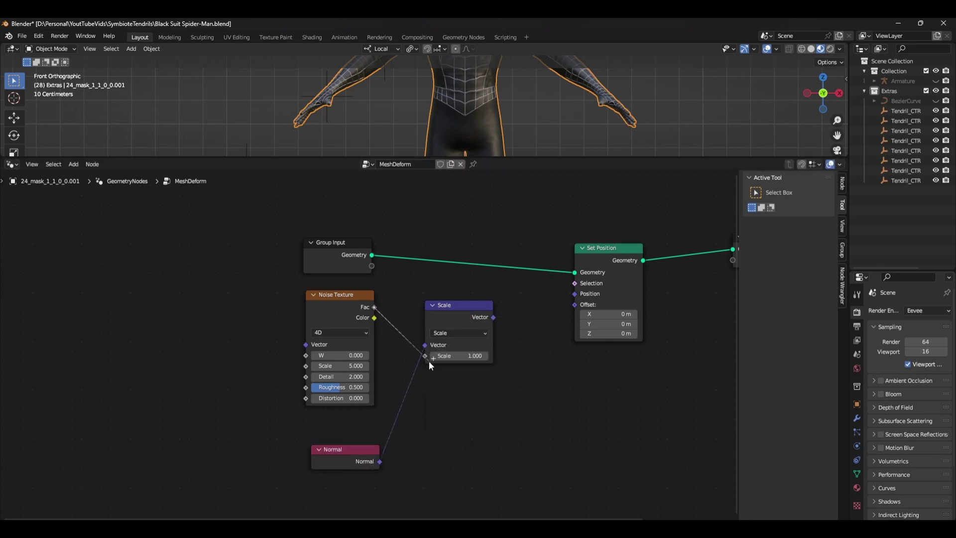
{"action": "left_click_drag", "start_coordinate": [349, 300], "coordinate": [306, 336]}
{"action": "left_click_drag", "start_coordinate": [500, 440], "coordinate": [249, 279]}
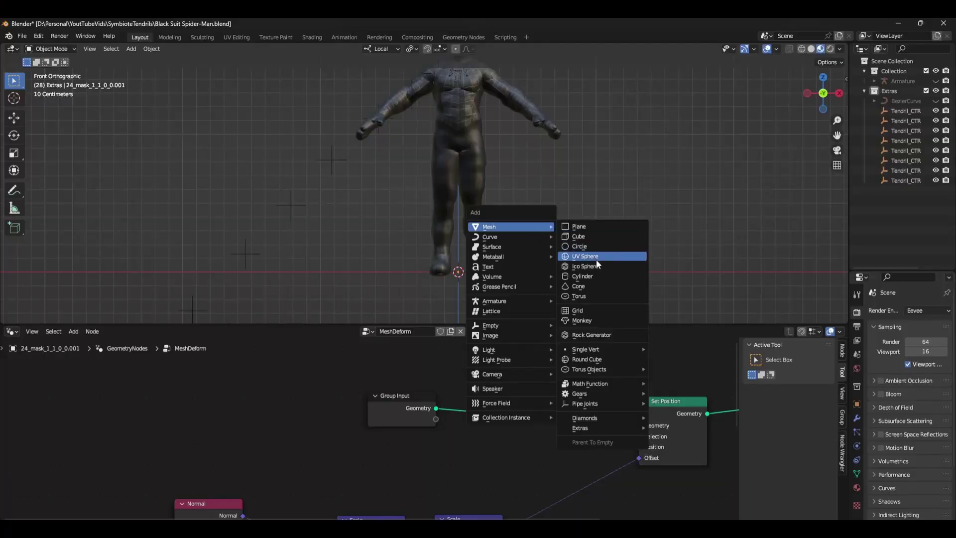
- Add a UV sphere to the scene and bring it into the meshdeform tree as a Relative Object Info node
{"action": "left_click", "coordinate": [585, 256]}
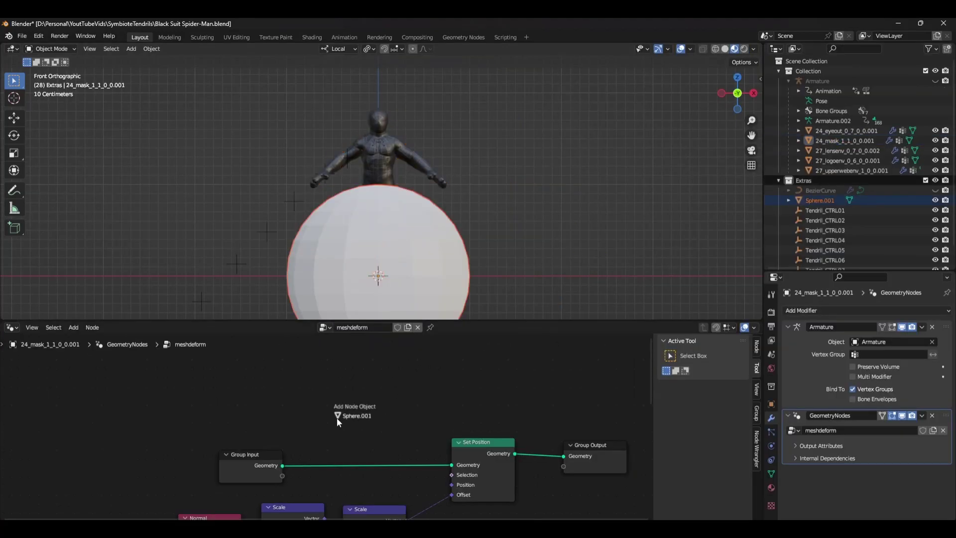
{"action": "middle_click_drag", "start_coordinate": [336, 417], "coordinate": [570, 419]}
{"action": "left_click_drag", "start_coordinate": [468, 425], "coordinate": [436, 368]}
{"action": "left_click", "coordinate": [456, 422]}
{"action": "middle_click_drag", "start_coordinate": [456, 422], "coordinate": [376, 451]}
{"action": "left_click_drag", "start_coordinate": [346, 400], "coordinate": [327, 382]}
- Add a Sample Nearest Surface node set to Vector, with the sphere's Object Info Geometry as its Mesh
{"action": "key", "text": "shift+a"}
{"action": "left_click", "coordinate": [425, 321]}
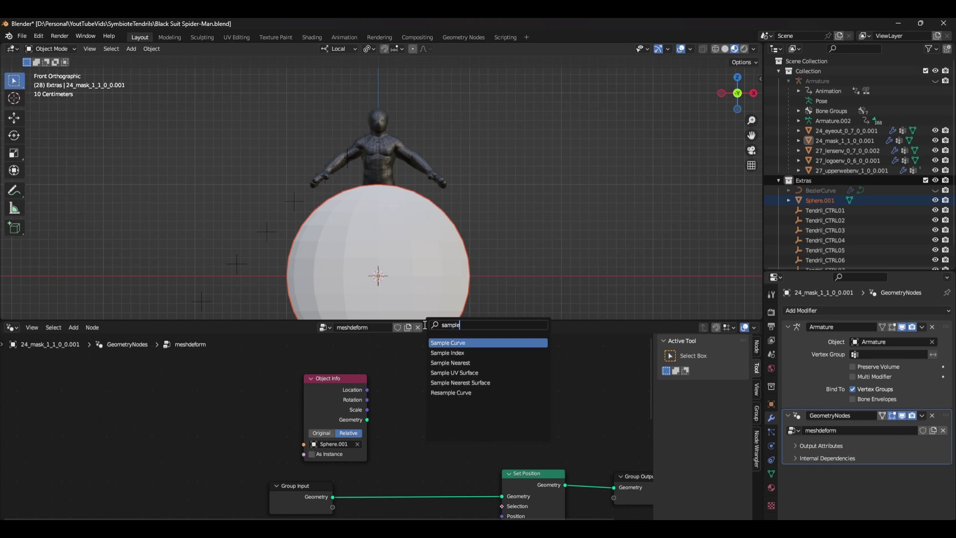
{"action": "key", "text": "Return"}
{"action": "left_click", "coordinate": [407, 360]}
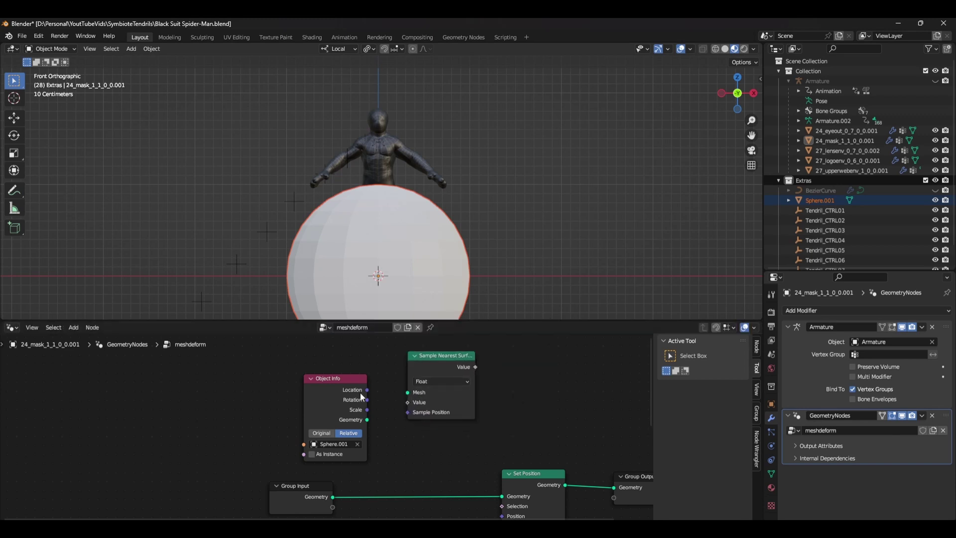
{"action": "left_click_drag", "start_coordinate": [401, 399], "coordinate": [407, 392]}
{"action": "left_click_drag", "start_coordinate": [431, 355], "coordinate": [424, 392]}
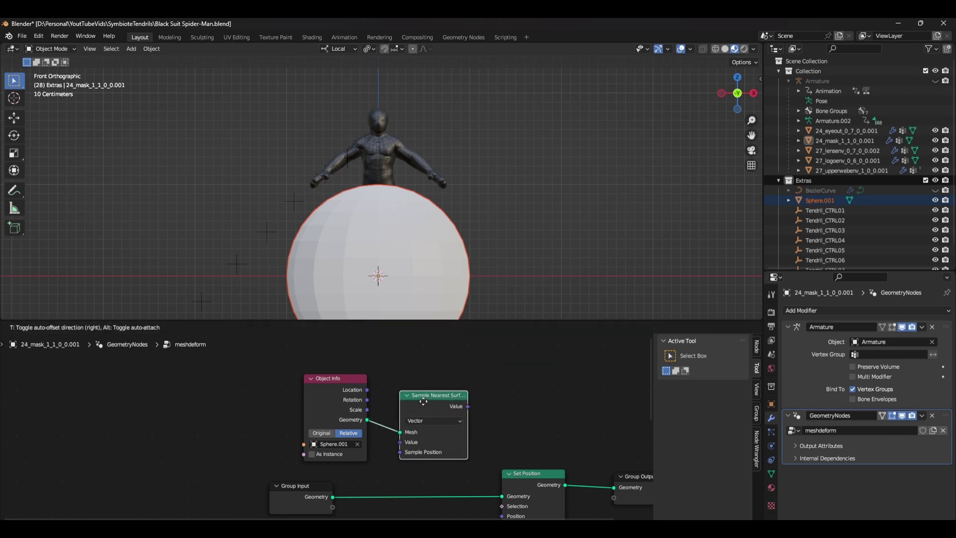
- Add a Geometry Proximity node set to Faces, with the sphere's Geometry as its Target
{"action": "key", "text": "shift+a"}
{"action": "left_click", "coordinate": [411, 324]}
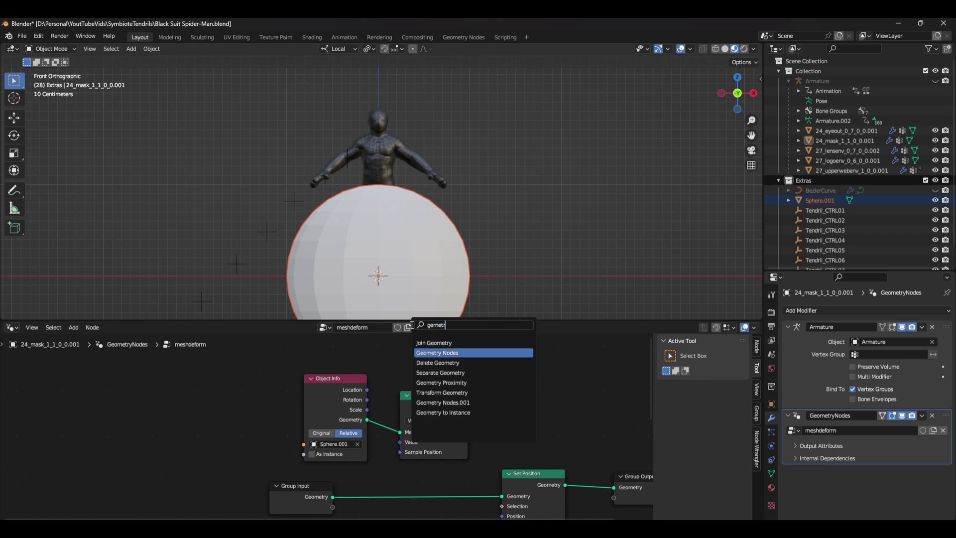
{"action": "key", "text": "Down"}
{"action": "key", "text": "Down"}
{"action": "key", "text": "Return"}
{"action": "middle_click_drag", "start_coordinate": [409, 368], "coordinate": [312, 477]}
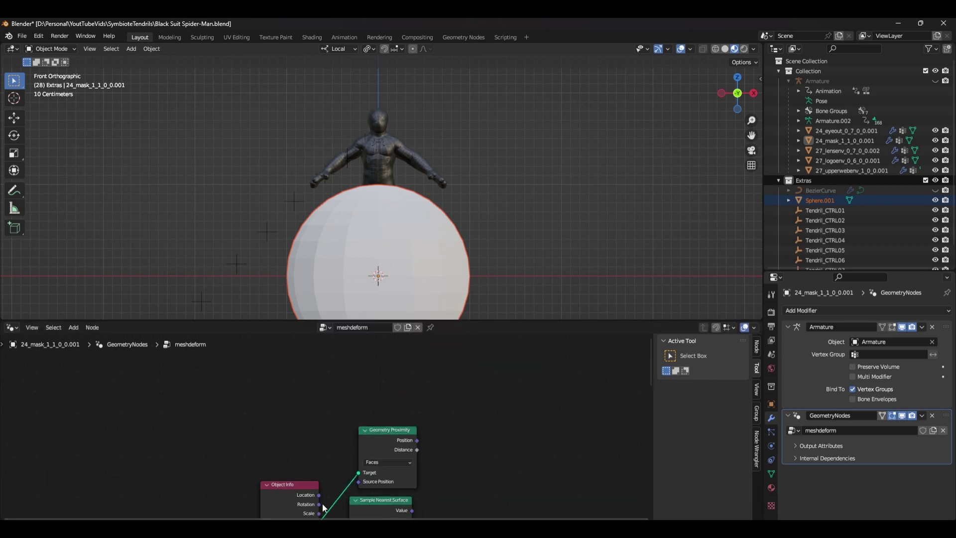
{"action": "left_click_drag", "start_coordinate": [299, 484], "coordinate": [319, 395]}
{"action": "scroll", "coordinate": [369, 462], "scroll_direction": "down", "scroll_amount": 1}
- Add a Normal node linked into the Sample Nearest Surface node
{"action": "left_click_drag", "start_coordinate": [369, 468], "coordinate": [264, 406]}
{"action": "type", "text": "norm"}
{"action": "key", "text": "Return"}
{"action": "left_click", "coordinate": [299, 471]}
{"action": "middle_click_drag", "start_coordinate": [467, 407], "coordinate": [382, 428]}
- Add a Vector Math node beside the Geometry Proximity node
{"action": "key", "text": "shift+a"}
{"action": "left_click", "coordinate": [369, 332]}
{"action": "type", "text": "vector"}
{"action": "key", "text": "Down"}
{"action": "key", "text": "Return"}
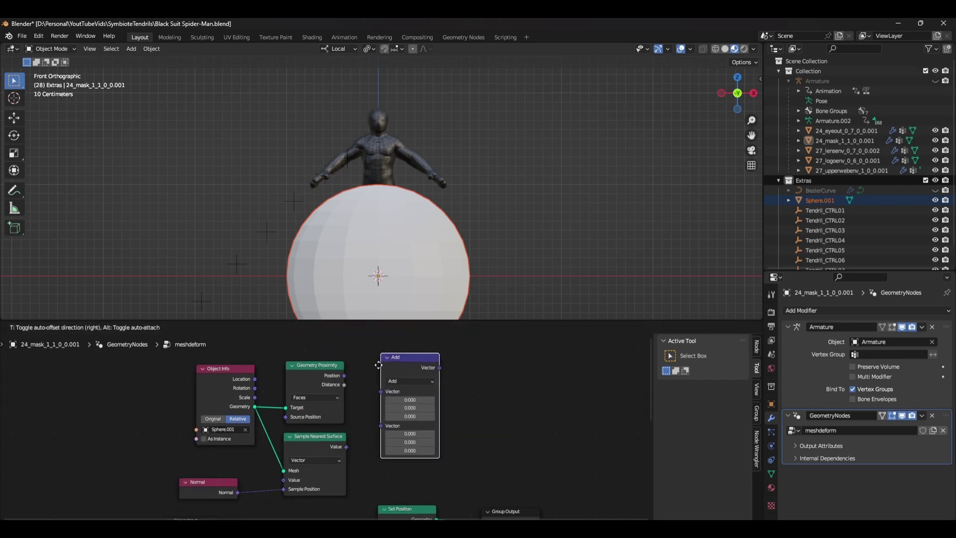
{"action": "left_click", "coordinate": [385, 369]}
{"action": "middle_click_drag", "start_coordinate": [486, 386], "coordinate": [496, 412]}
{"action": "left_click_drag", "start_coordinate": [413, 414], "coordinate": [398, 369]}
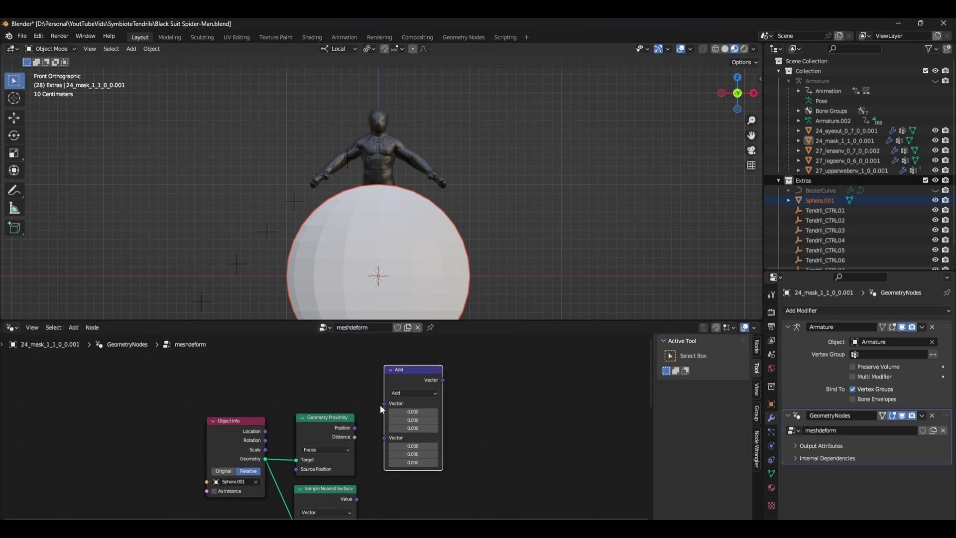
- Feed a new Position node into the Vector Math's first vector and Geometry Proximity's Position into its second
{"action": "left_click_drag", "start_coordinate": [353, 397], "coordinate": [349, 393]}
{"action": "type", "text": "normal"}
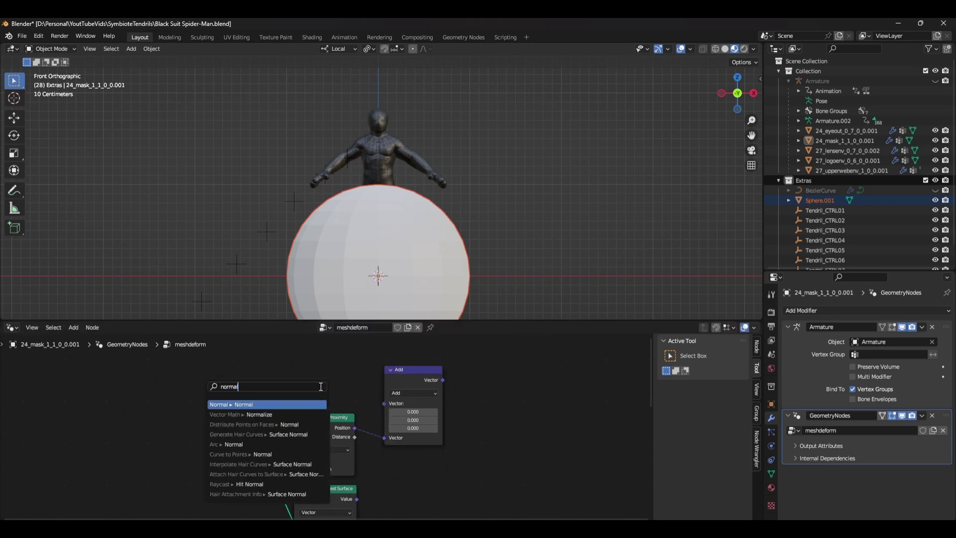
{"action": "key", "text": "BackSpace"}
{"action": "key", "text": "BackSpace"}
{"action": "key", "text": "BackSpace"}
{"action": "key", "text": "BackSpace"}
{"action": "type", "text": "pos"}
{"action": "key", "text": "Return"}
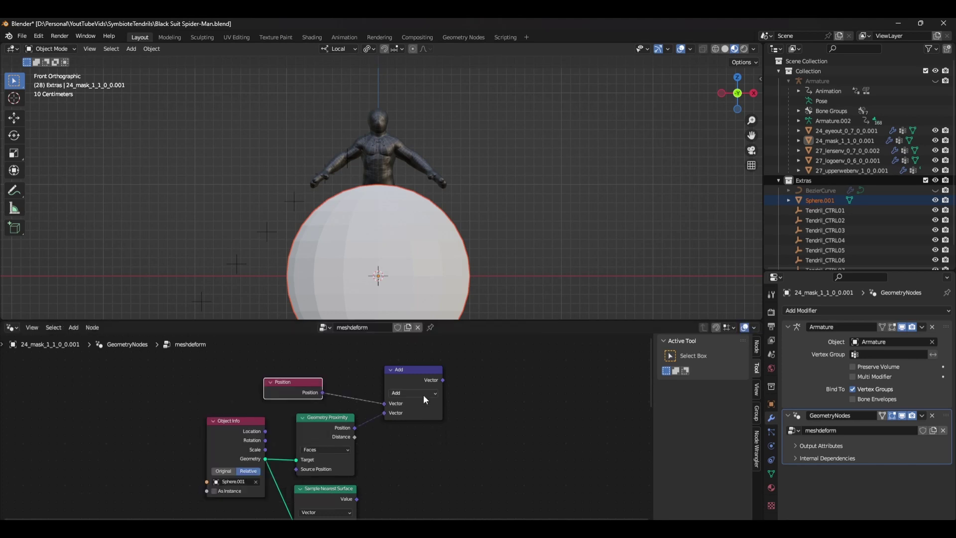
- Change the Vector Math node's operation to Subtract
{"action": "left_click", "coordinate": [425, 394]}
{"action": "left_click", "coordinate": [412, 373]}
{"action": "left_click", "coordinate": [414, 377]}
- Duplicate the Subtract node as a Dot Product fed by Subtract's Vector and Sample Nearest Surface's Value
{"action": "key", "text": "shift+d"}
{"action": "left_click", "coordinate": [499, 378]}
{"action": "left_click", "coordinate": [504, 393]}
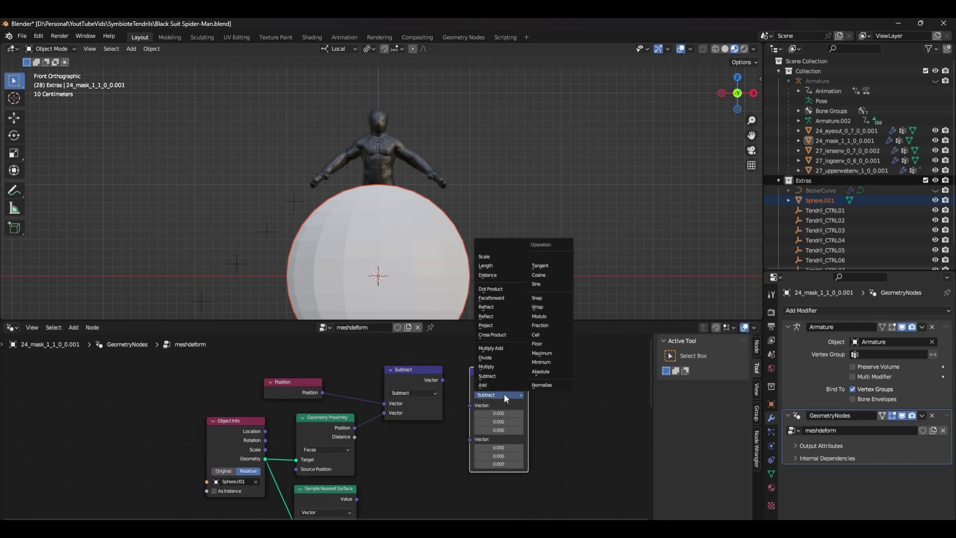
{"action": "left_click", "coordinate": [507, 288]}
{"action": "left_click_drag", "start_coordinate": [443, 379], "coordinate": [470, 404]}
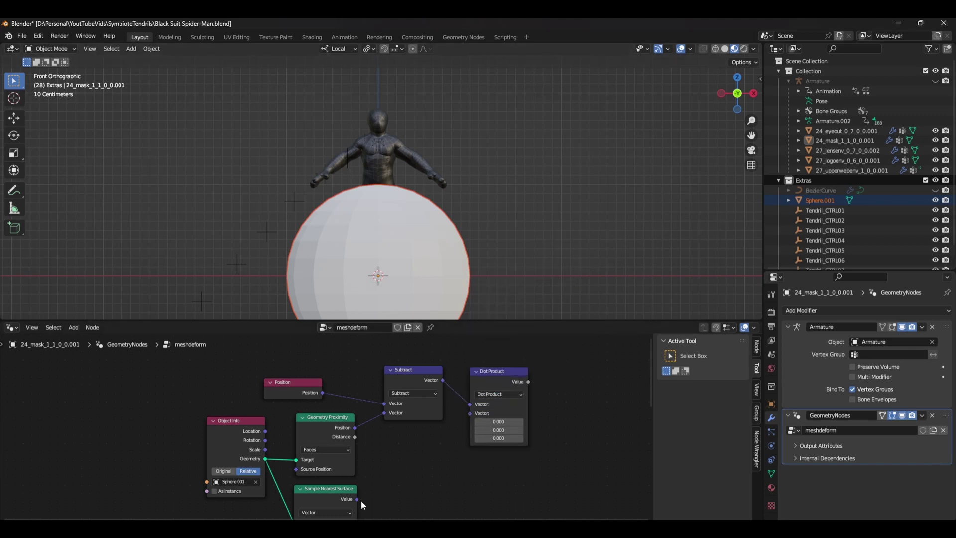
{"action": "left_click_drag", "start_coordinate": [356, 499], "coordinate": [470, 413]}
{"action": "left_click_drag", "start_coordinate": [501, 378], "coordinate": [496, 407]}
- Add a Switch node after Dot Product and connect the Dot Product's Value to it
{"action": "key", "text": "shift+a"}
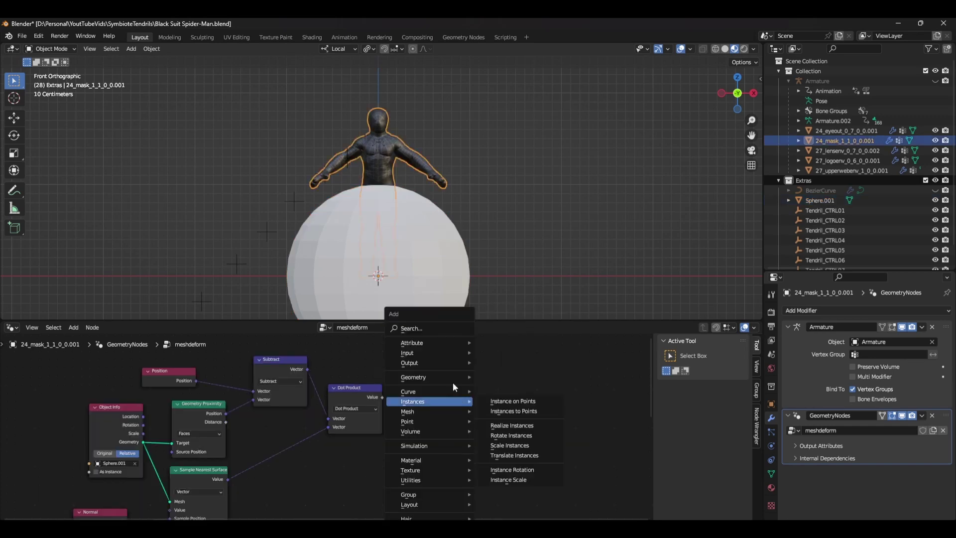
{"action": "left_click", "coordinate": [422, 325]}
{"action": "key", "text": "Return"}
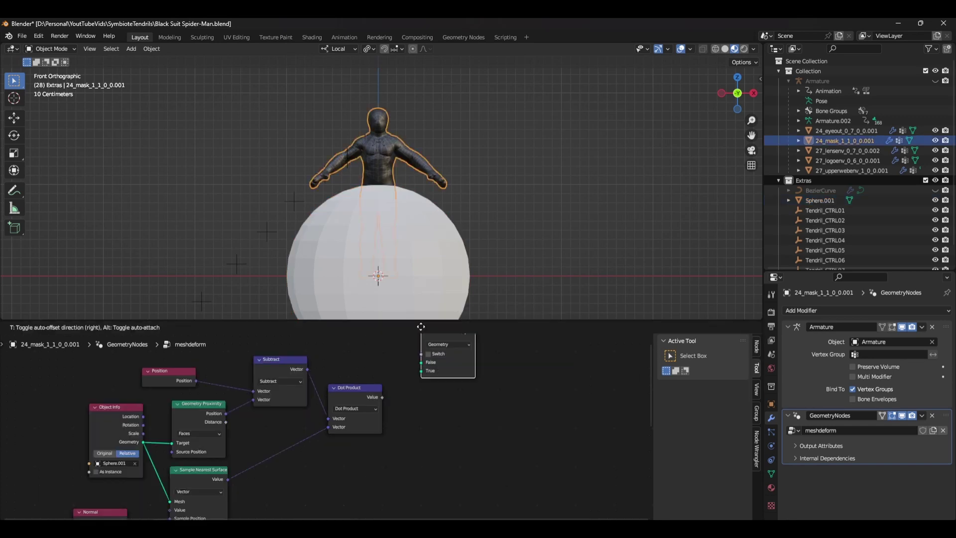
{"action": "left_click", "coordinate": [446, 399]}
{"action": "left_click_drag", "start_coordinate": [382, 397], "coordinate": [417, 417]}
{"action": "scroll", "coordinate": [421, 417], "scroll_direction": "down", "scroll_amount": 2}
{"action": "middle_click_drag", "start_coordinate": [545, 401], "coordinate": [473, 377]}
{"action": "left_click_drag", "start_coordinate": [381, 435], "coordinate": [481, 438]}
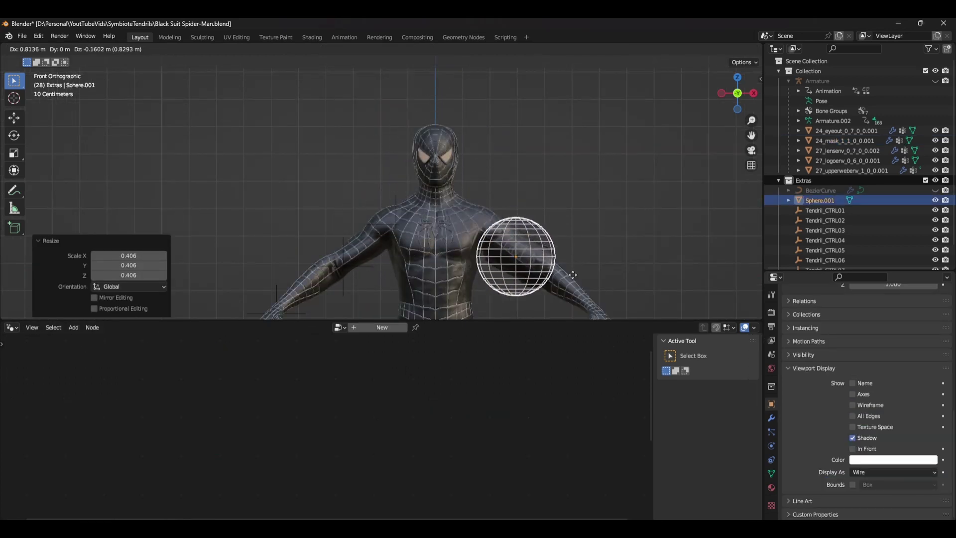
- Move the wire-displayed sphere around the character's upper body
{"action": "left_click", "coordinate": [425, 228]}
{"action": "left_click", "coordinate": [498, 224]}
{"action": "middle_click_drag", "start_coordinate": [498, 224], "coordinate": [523, 213]}
{"action": "left_click", "coordinate": [422, 202]}
{"action": "key", "text": "g"}
{"action": "left_click", "coordinate": [437, 212]}
- Rotate the left arm's FK control with X mirroring so both arms swing down
{"action": "left_click", "coordinate": [425, 223]}
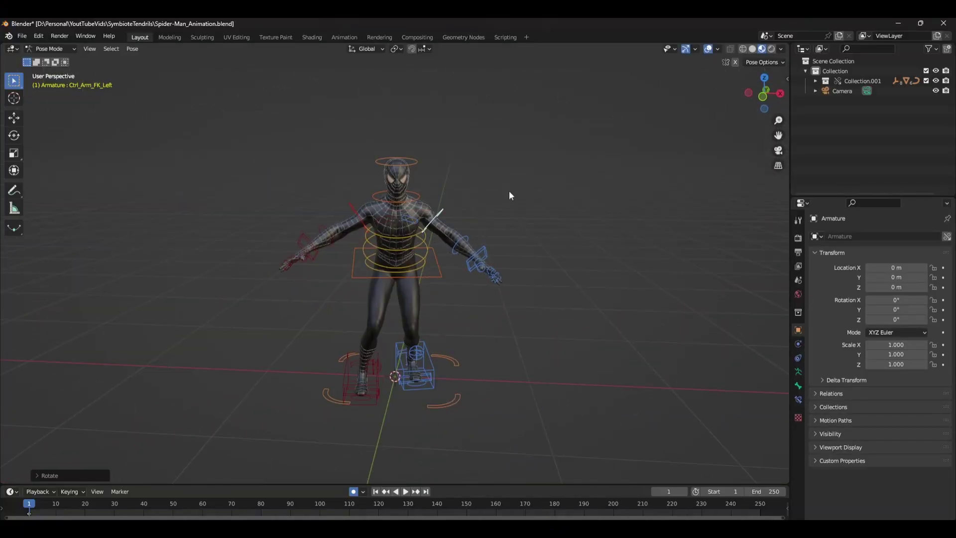
{"action": "left_click", "coordinate": [442, 205]}
{"action": "key", "text": "alt+z"}
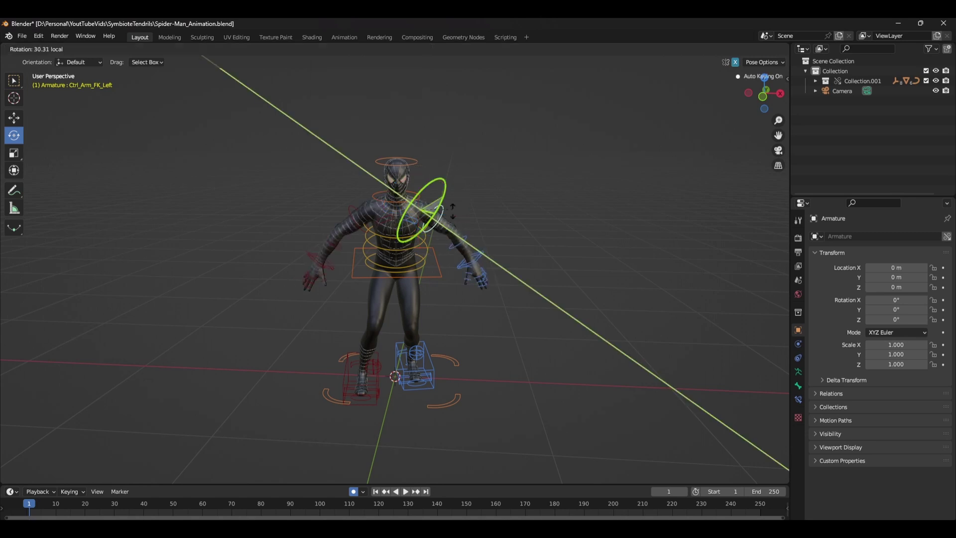
{"action": "key", "text": "r"}
{"action": "key", "text": "r"}
{"action": "left_click", "coordinate": [387, 209]}
{"action": "middle_click_drag", "start_coordinate": [647, 194], "coordinate": [450, 199]}
- Trackball-rotate the spine controls, including Ctrl_Spine2, to bend the torso
{"action": "left_click", "coordinate": [423, 217]}
{"action": "key", "text": "r"}
{"action": "key", "text": "r"}
{"action": "left_click", "coordinate": [401, 243]}
{"action": "key", "text": "r"}
{"action": "key", "text": "r"}
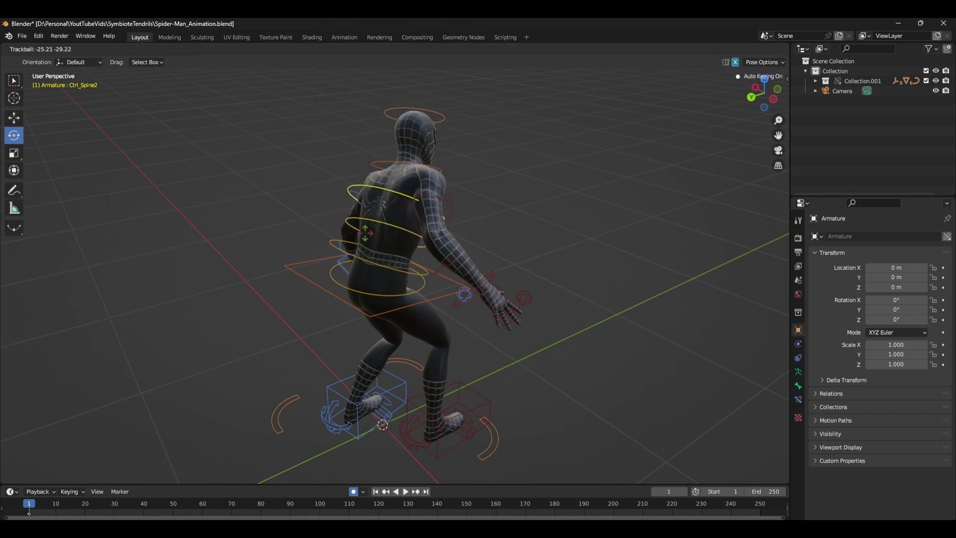
{"action": "left_click", "coordinate": [372, 244]}
- Rotate the control near the character's right hand, finishing around its local Y axis
{"action": "key", "text": "KP_1"}
{"action": "left_click", "coordinate": [331, 256]}
{"action": "key", "text": "r"}
{"action": "key", "text": "r"}
{"action": "key", "text": "r"}
{"action": "key", "text": "y"}
{"action": "key", "text": "y"}
{"action": "left_click", "coordinate": [359, 228]}
- Trackball-rotate the head control to tilt and turn the head
{"action": "middle_click_drag", "start_coordinate": [359, 228], "coordinate": [413, 399]}
{"action": "key", "text": "KP_7"}
{"action": "left_click", "coordinate": [428, 323]}
{"action": "key", "text": "KP_1"}
{"action": "key", "text": "r"}
{"action": "key", "text": "r"}
{"action": "left_click", "coordinate": [438, 116]}
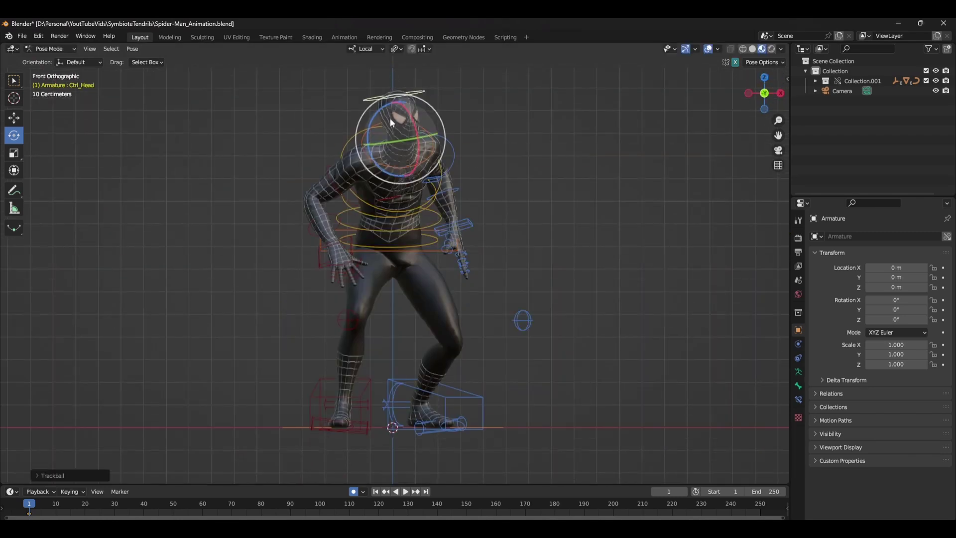
- At frame 10, lower the hips control into a crouch and rotate it in top view
{"action": "left_click", "coordinate": [425, 239]}
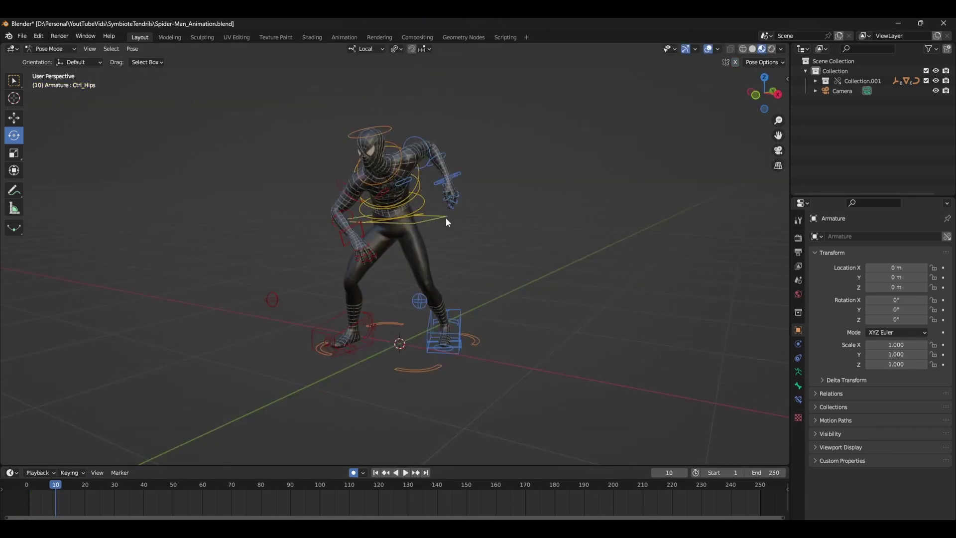
{"action": "key", "text": "g"}
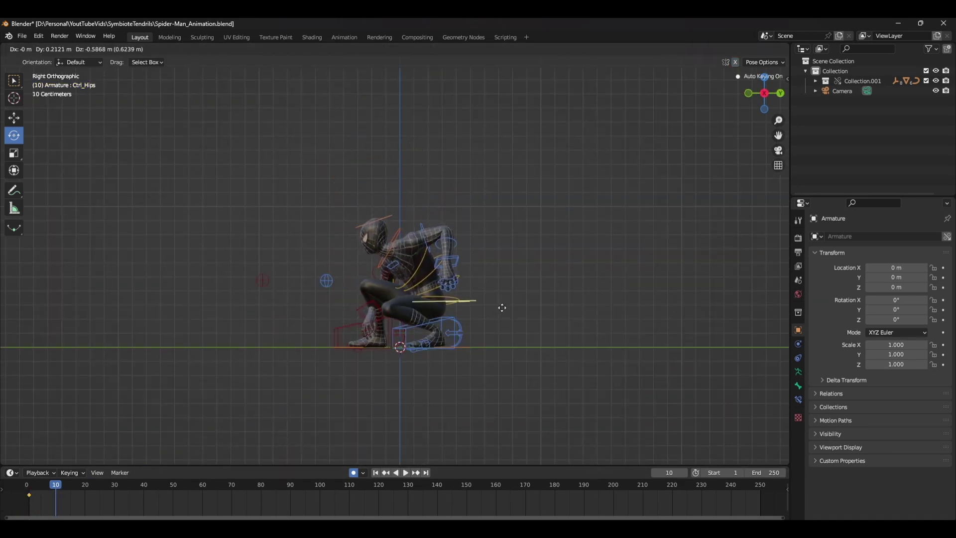
{"action": "left_click", "coordinate": [544, 288]}
{"action": "key", "text": "g"}
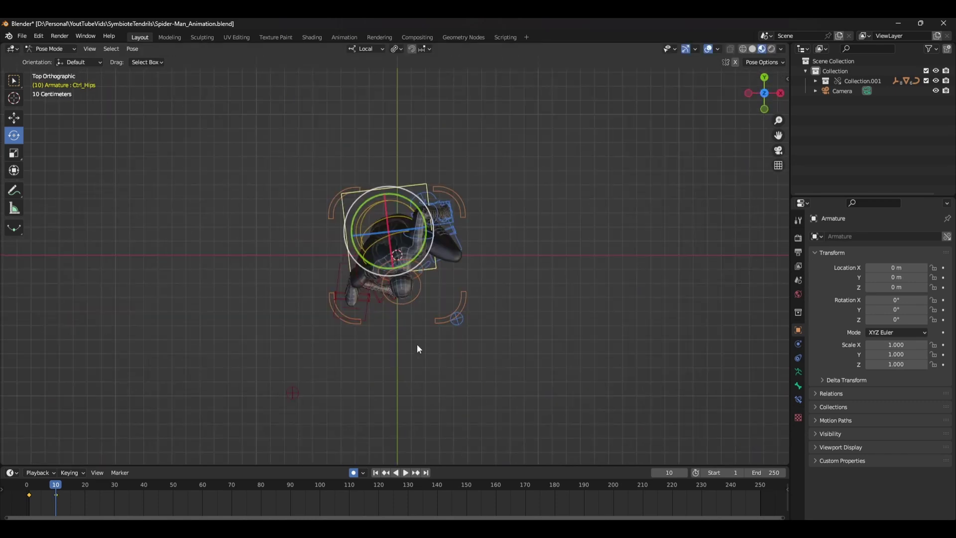
{"action": "key", "text": "r"}
{"action": "left_click", "coordinate": [397, 243]}
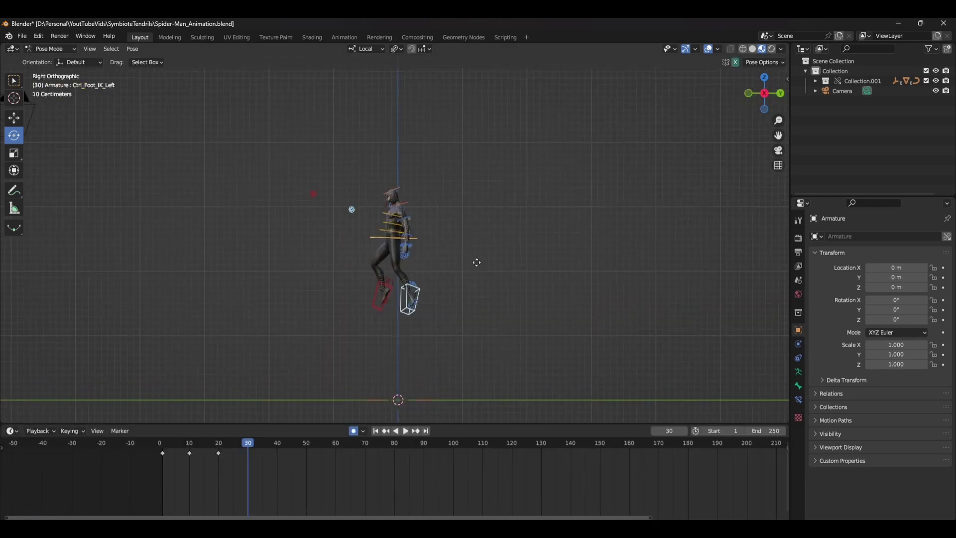
- Move the left foot IK control and both leg pole controls into a mid-air leg pose at frame 30
{"action": "key", "text": "g"}
{"action": "left_click", "coordinate": [432, 198]}
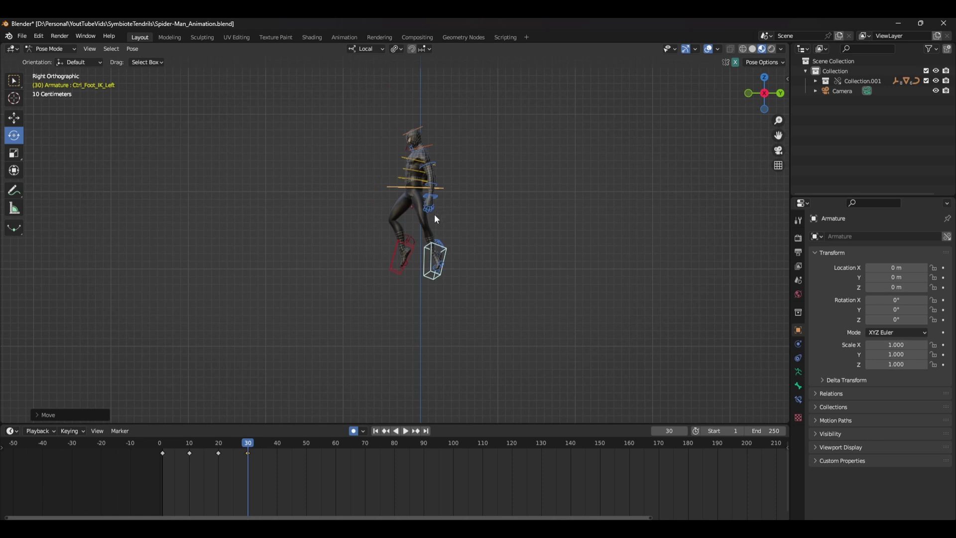
{"action": "key", "text": "g"}
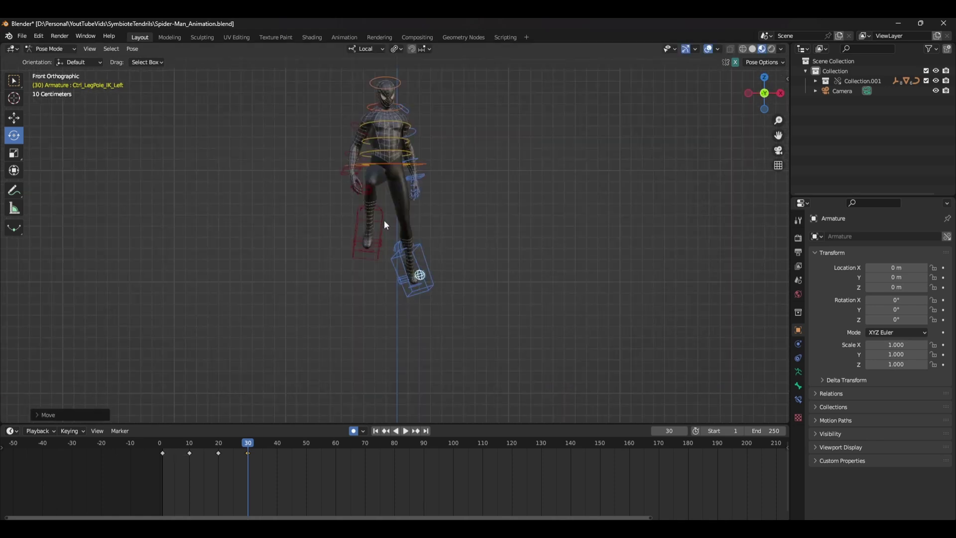
{"action": "left_click_drag", "start_coordinate": [384, 220], "coordinate": [406, 225]}
{"action": "middle_click_drag", "start_coordinate": [316, 176], "coordinate": [463, 184]}
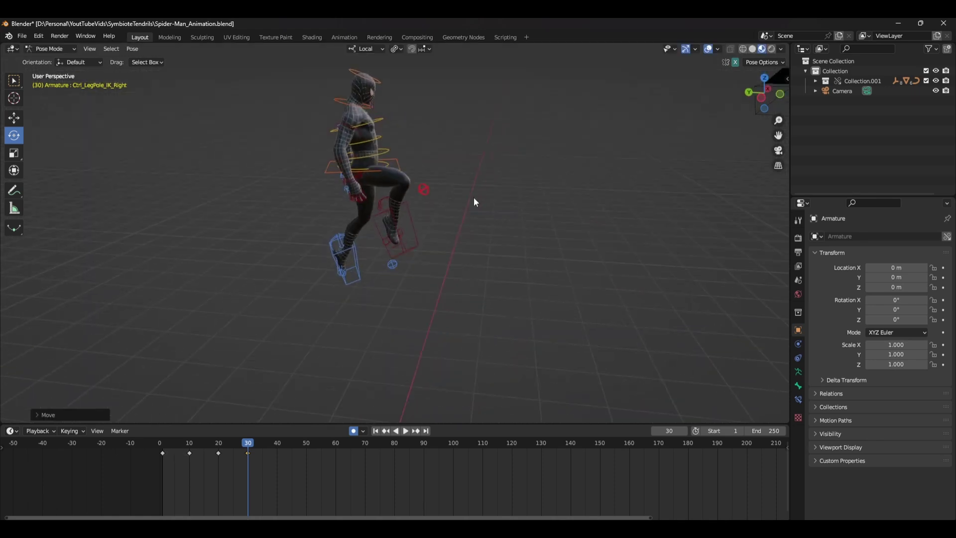
- Rotate Ctrl_Spine2 around its local Y and local X axes to twist and bend the torso
{"action": "left_click", "coordinate": [379, 133]}
{"action": "key", "text": "r"}
{"action": "key", "text": "y"}
{"action": "key", "text": "y"}
{"action": "left_click", "coordinate": [468, 190]}
{"action": "middle_click_drag", "start_coordinate": [468, 190], "coordinate": [490, 169]}
{"action": "key", "text": "r"}
{"action": "key", "text": "x"}
{"action": "key", "text": "x"}
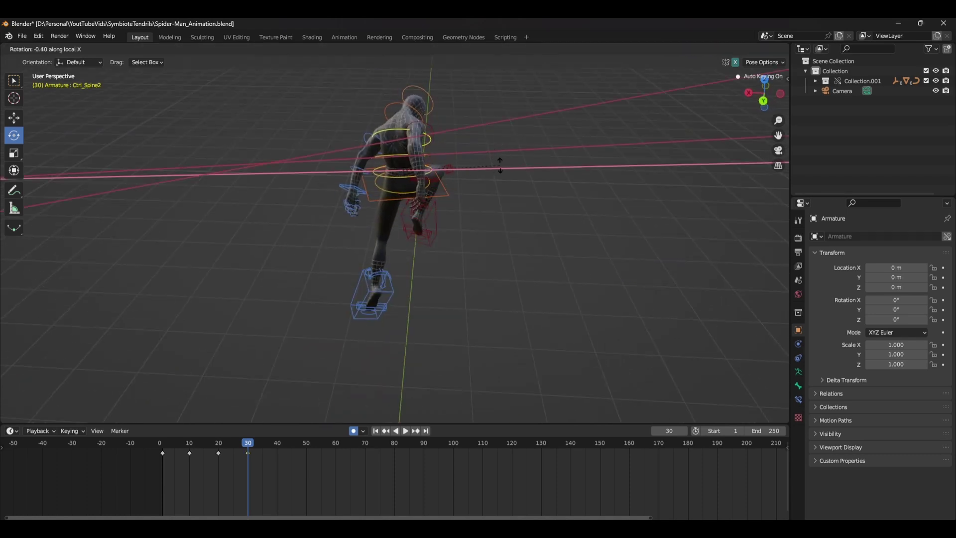
{"action": "left_click", "coordinate": [497, 160]}
- Pose the arms at frame 30, raising the right arm back and swinging the left arm outward
{"action": "key", "text": "KP_3"}
{"action": "left_click", "coordinate": [447, 166]}
{"action": "middle_click_drag", "start_coordinate": [427, 162], "coordinate": [557, 293]}
{"action": "key", "text": "i"}
{"action": "left_click", "coordinate": [557, 294]}
{"action": "key", "text": "KP_1"}
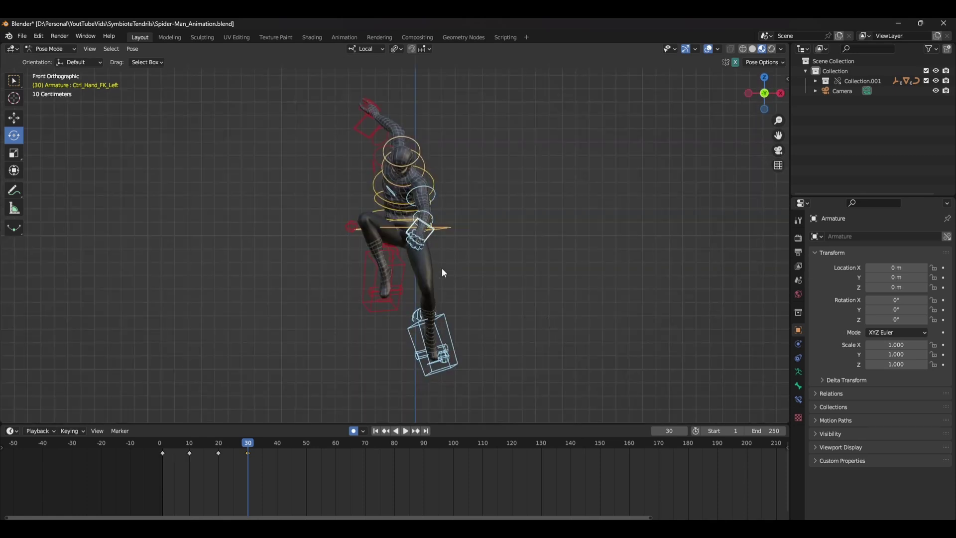
{"action": "middle_click_drag", "start_coordinate": [433, 265], "coordinate": [369, 261]}
{"action": "left_click", "coordinate": [430, 218]}
{"action": "key", "text": "KP_1"}
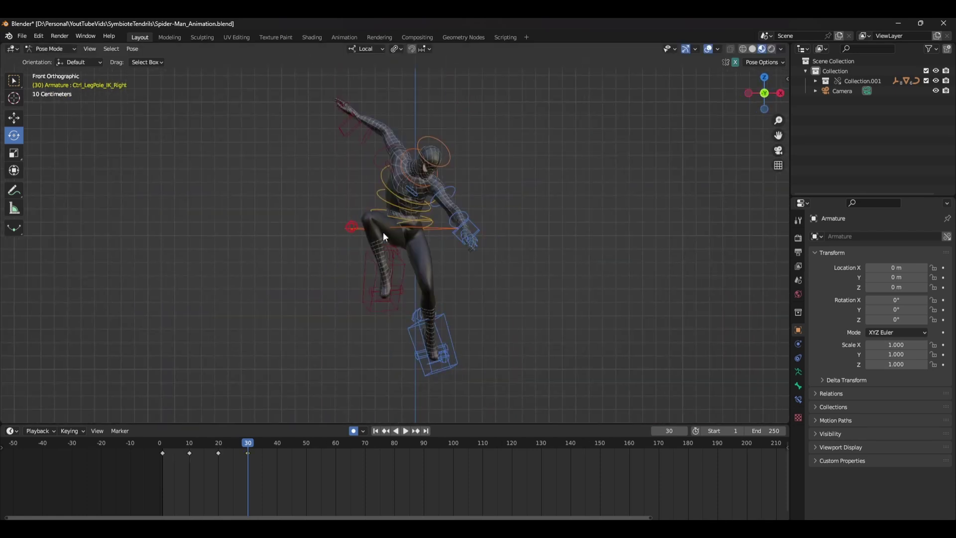
- Trackball-rotate the spine control at frame 30 to lean the upper body
{"action": "left_click", "coordinate": [384, 204]}
{"action": "key", "text": "r"}
{"action": "key", "text": "r"}
{"action": "left_click", "coordinate": [415, 196]}
- Trackball-rotate the neck control at frame 30 to lower and turn the head
{"action": "middle_click_drag", "start_coordinate": [416, 195], "coordinate": [433, 172]}
{"action": "key", "text": "KP_1"}
{"action": "left_click", "coordinate": [417, 171]}
{"action": "key", "text": "r"}
{"action": "key", "text": "r"}
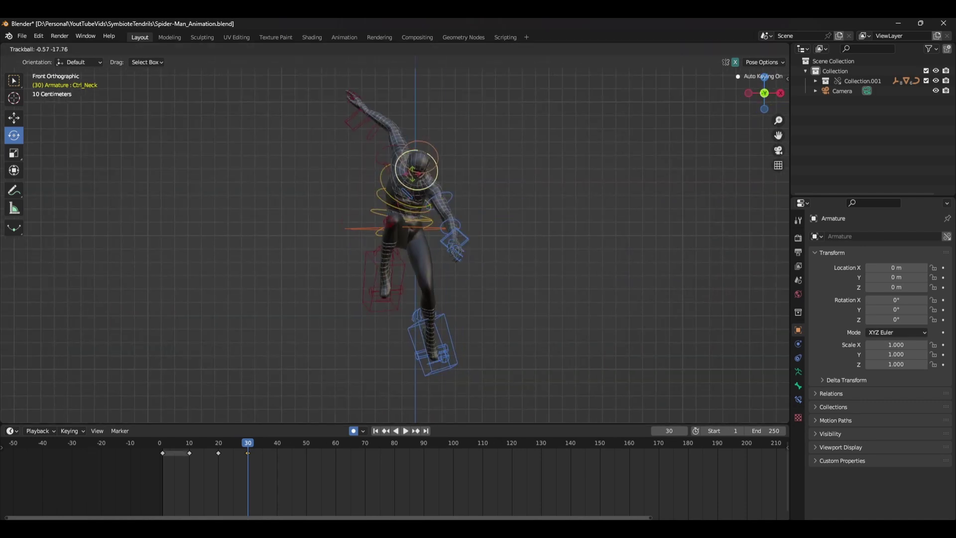
{"action": "left_click", "coordinate": [453, 219]}
- At frame 40, pose the hips control and move the left foot IK control in side view
{"action": "middle_click_drag", "start_coordinate": [453, 219], "coordinate": [252, 408]}
{"action": "key", "text": "KP_1"}
{"action": "key", "text": "Up"}
{"action": "left_click", "coordinate": [385, 241]}
{"action": "middle_click_drag", "start_coordinate": [386, 241], "coordinate": [490, 255]}
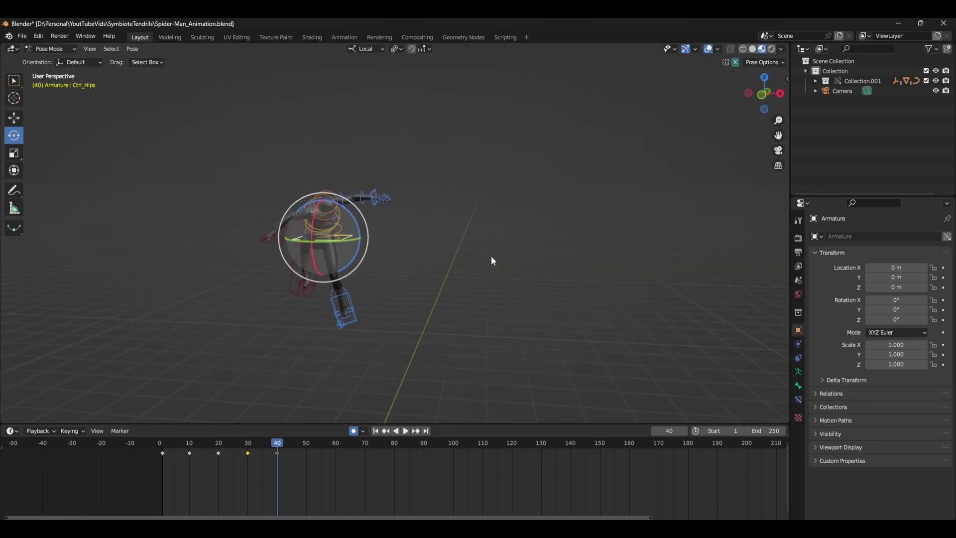
{"action": "key", "text": "KP_3"}
{"action": "left_click", "coordinate": [378, 306]}
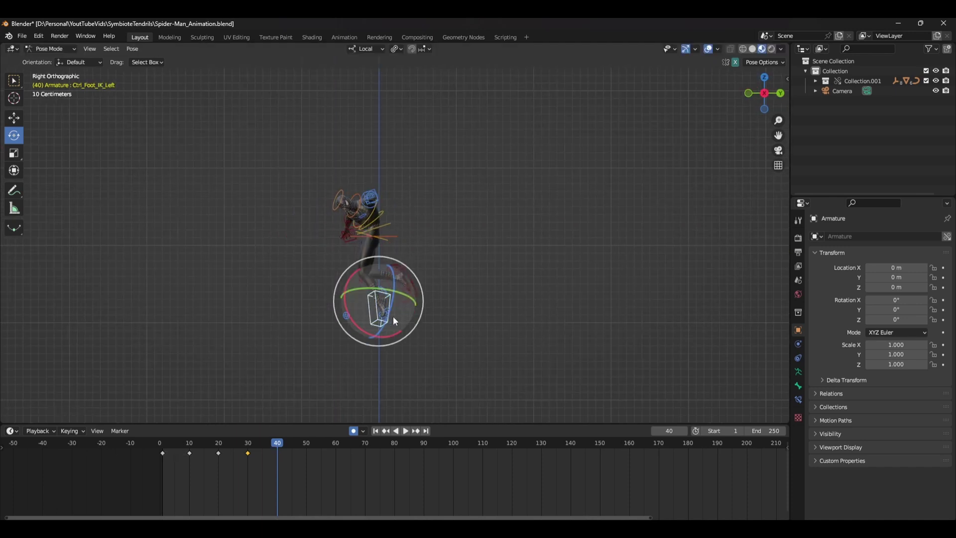
{"action": "key", "text": "g"}
{"action": "left_click", "coordinate": [365, 285]}
- Rotate the right arm's FK control to pose the arm at frame 40
{"action": "middle_click_drag", "start_coordinate": [365, 285], "coordinate": [349, 241]}
{"action": "left_click", "coordinate": [299, 231]}
{"action": "key", "text": "KP_1"}
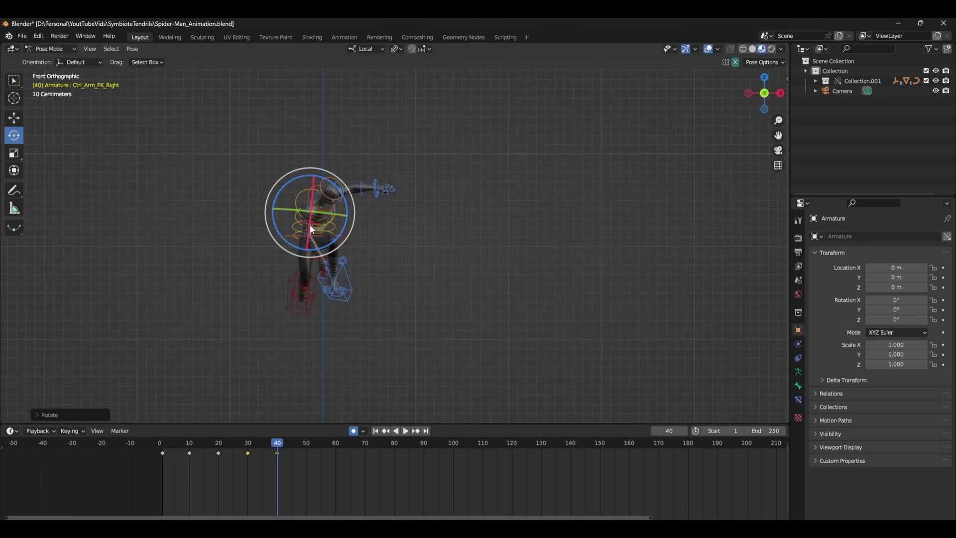
{"action": "middle_click_drag", "start_coordinate": [311, 228], "coordinate": [520, 291], "text": "alt"}
{"action": "left_click", "coordinate": [336, 203]}
- Play back the blocked animation and set its end frame to 70
{"action": "key", "text": "shift+ctrl+space"}
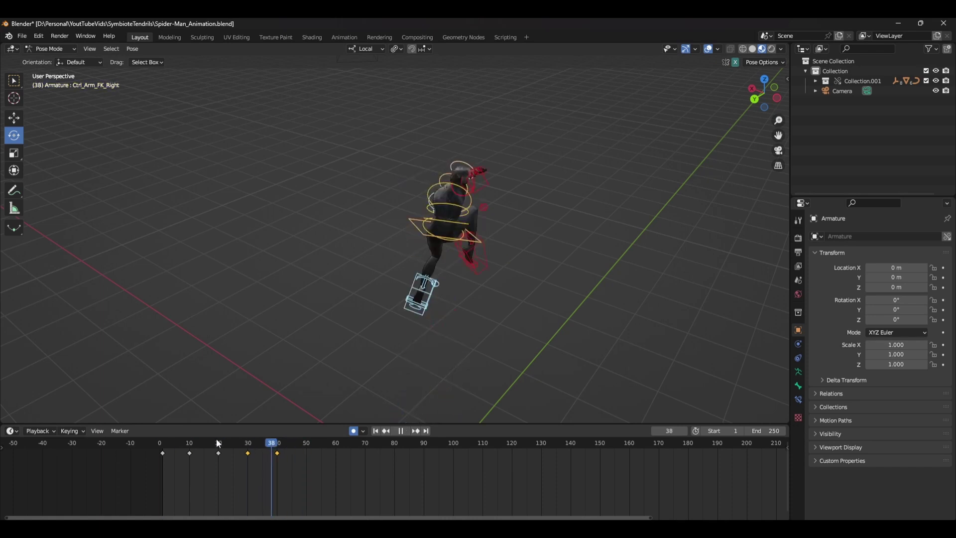
{"action": "middle_click_drag", "start_coordinate": [393, 407], "coordinate": [656, 408]}
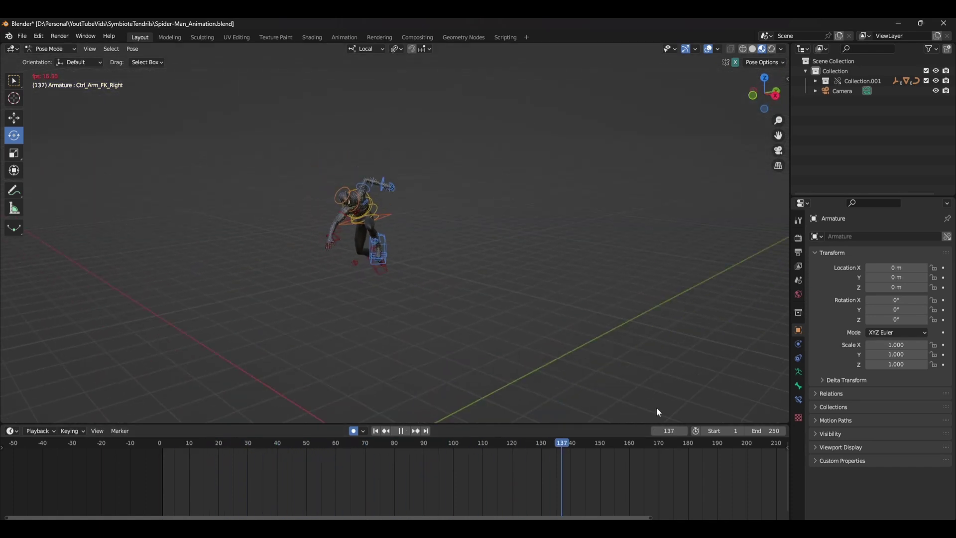
{"action": "left_click", "coordinate": [760, 429]}
{"action": "type", "text": "70"}
{"action": "key", "text": "Return"}
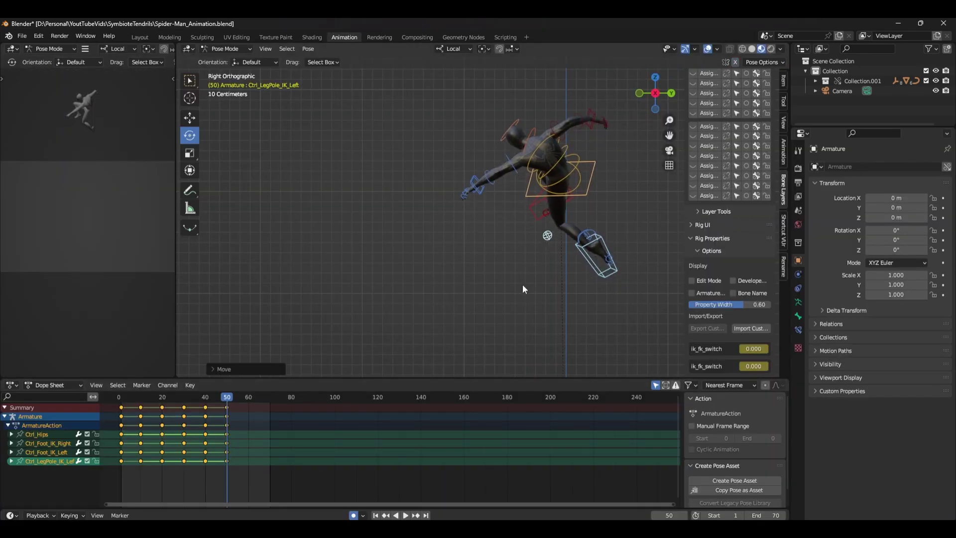
- Rotate the left hand's FK control around its local Y axis at frame 50
{"action": "middle_click_drag", "start_coordinate": [523, 288], "coordinate": [492, 162]}
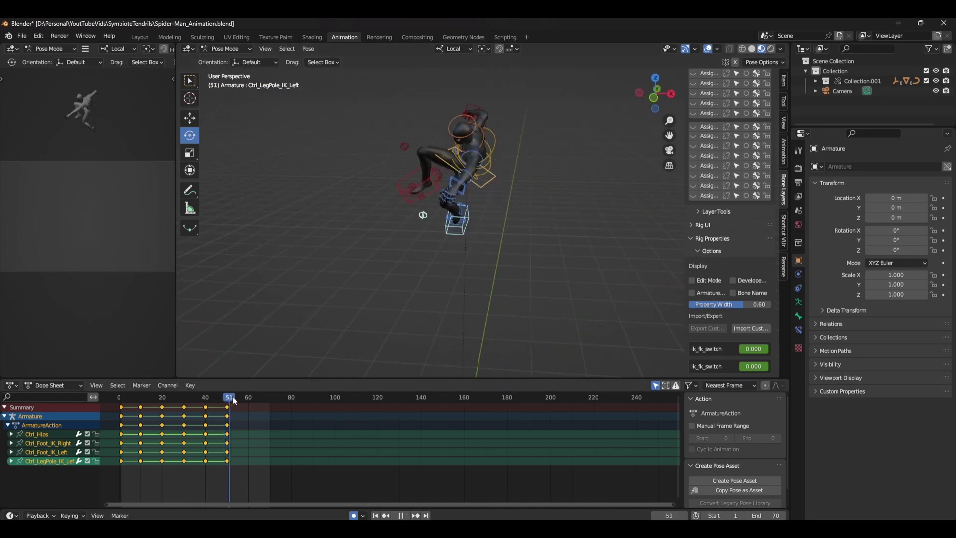
{"action": "left_click", "coordinate": [491, 164]}
{"action": "key", "text": "r"}
{"action": "scroll", "coordinate": [491, 164], "scroll_direction": "up", "scroll_amount": 3}
{"action": "key", "text": "y"}
{"action": "key", "text": "y"}
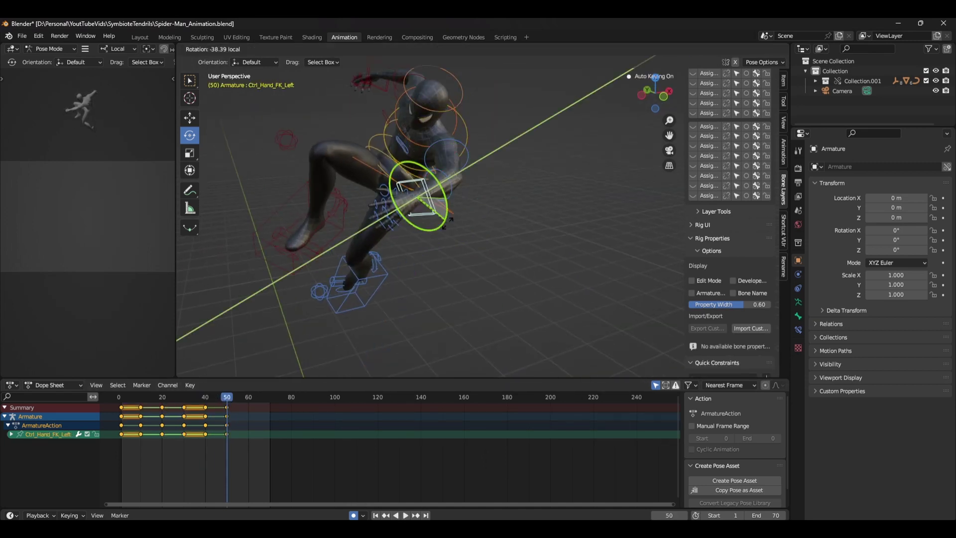
{"action": "left_click", "coordinate": [446, 230]}
- Pose the left hand's finger controls at frame 50 and preview the motion
{"action": "scroll", "coordinate": [479, 209], "scroll_direction": "up", "scroll_amount": 3}
{"action": "left_click_drag", "start_coordinate": [480, 209], "coordinate": [500, 282]}
{"action": "scroll", "coordinate": [522, 224], "scroll_direction": "up", "scroll_amount": 3}
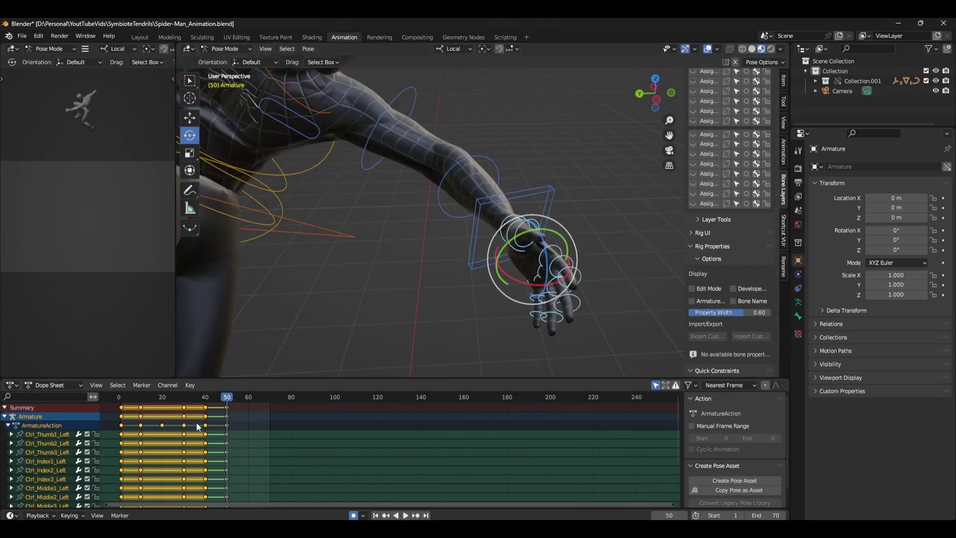
{"action": "key", "text": "space"}
{"action": "key", "text": "Escape"}
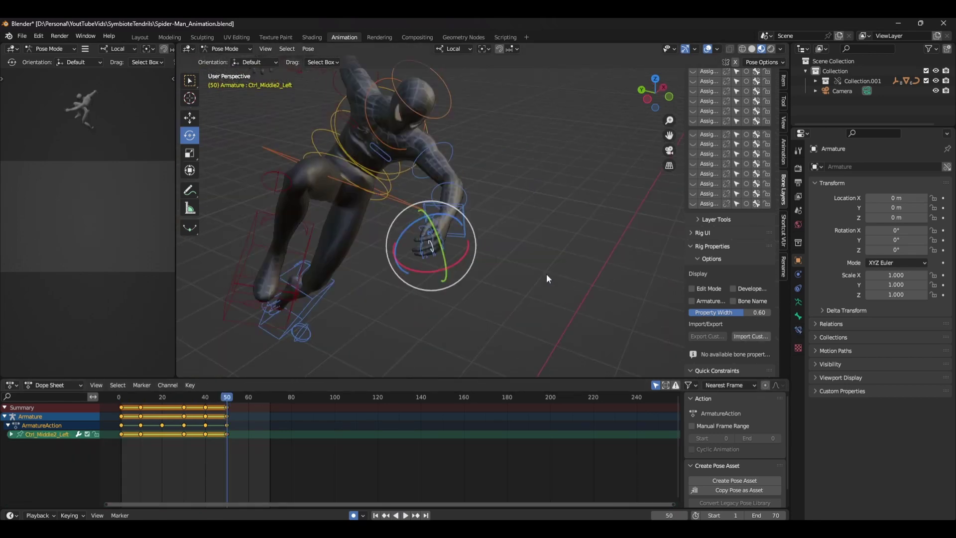
- Rotate the upper-body control at frame 50 and adjust the neck and head pose at frame 70
{"action": "left_click", "coordinate": [468, 154]}
{"action": "middle_click_drag", "start_coordinate": [468, 155], "coordinate": [557, 177]}
{"action": "key", "text": "r"}
{"action": "left_click", "coordinate": [596, 183]}
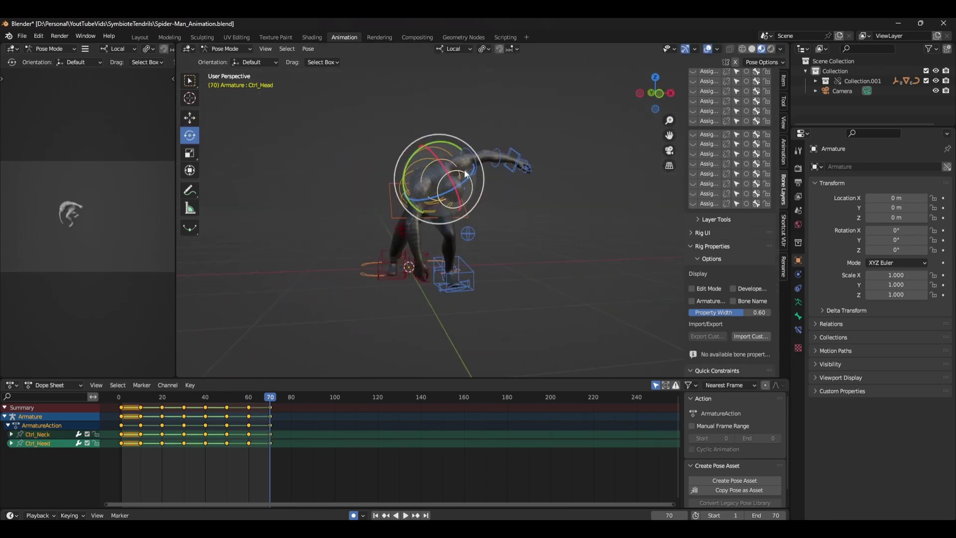
{"action": "left_click_drag", "start_coordinate": [528, 189], "coordinate": [520, 210]}
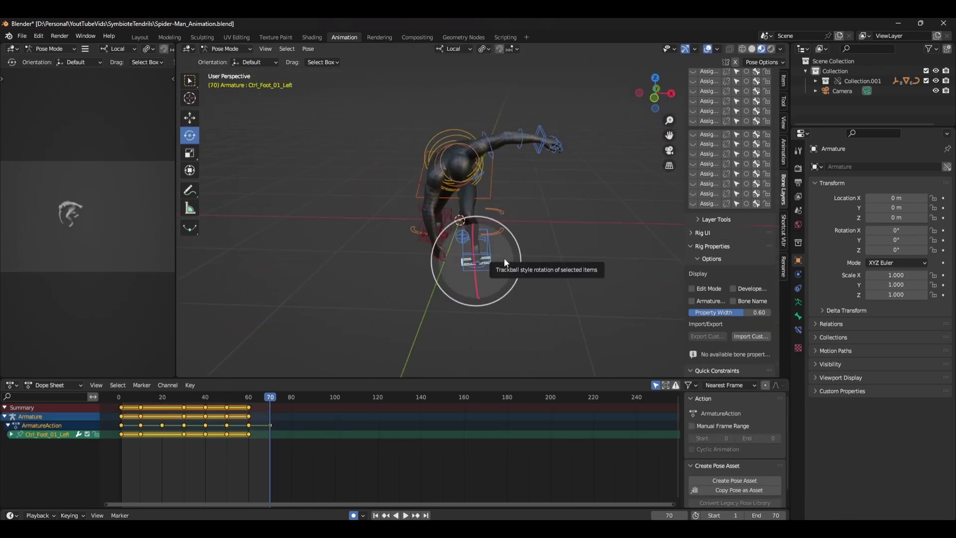
- Play back the extended jump-and-landing animation and save the file
{"action": "middle_click_drag", "start_coordinate": [504, 258], "coordinate": [380, 279]}
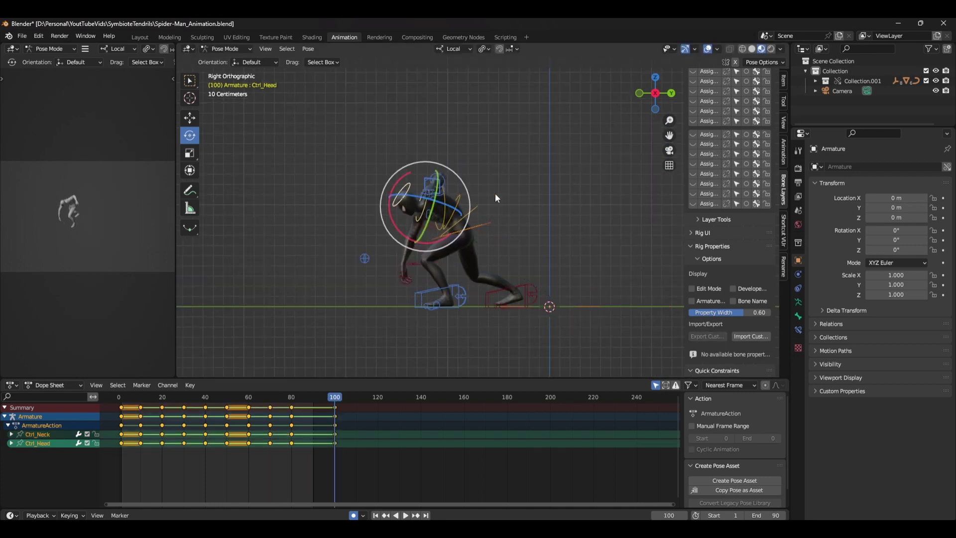
{"action": "middle_click_drag", "start_coordinate": [494, 193], "coordinate": [438, 344]}
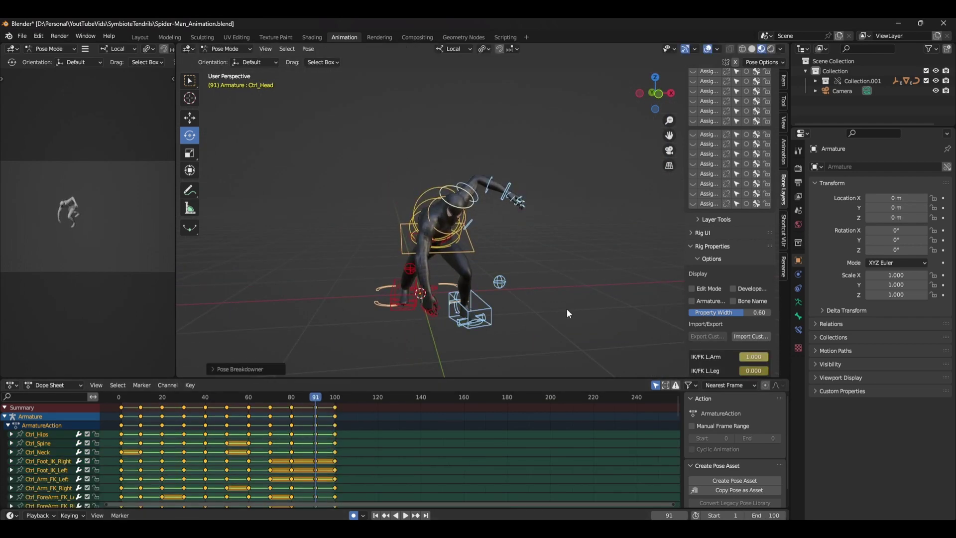
{"action": "key", "text": "space"}
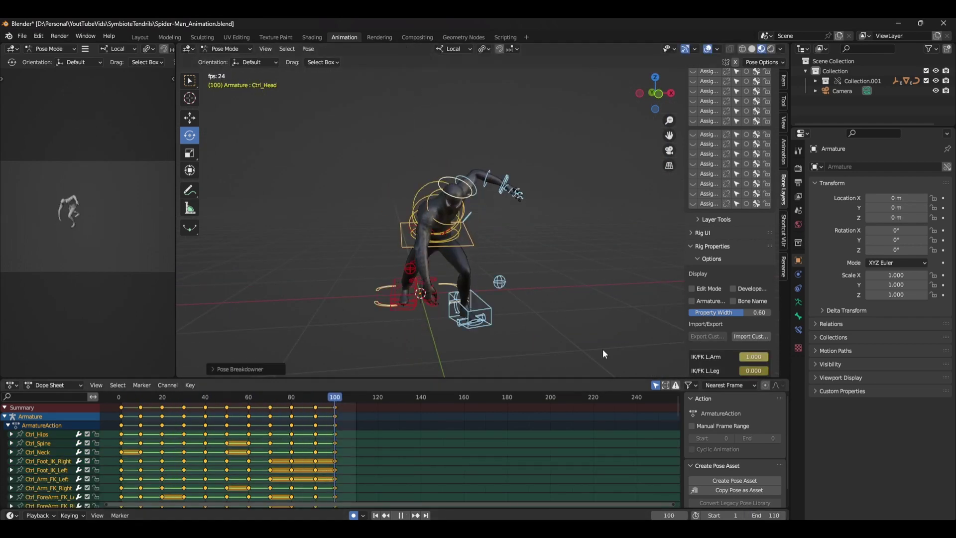
{"action": "left_click", "coordinate": [495, 224]}
{"action": "key", "text": "space"}
{"action": "key", "text": "ctrl+s"}
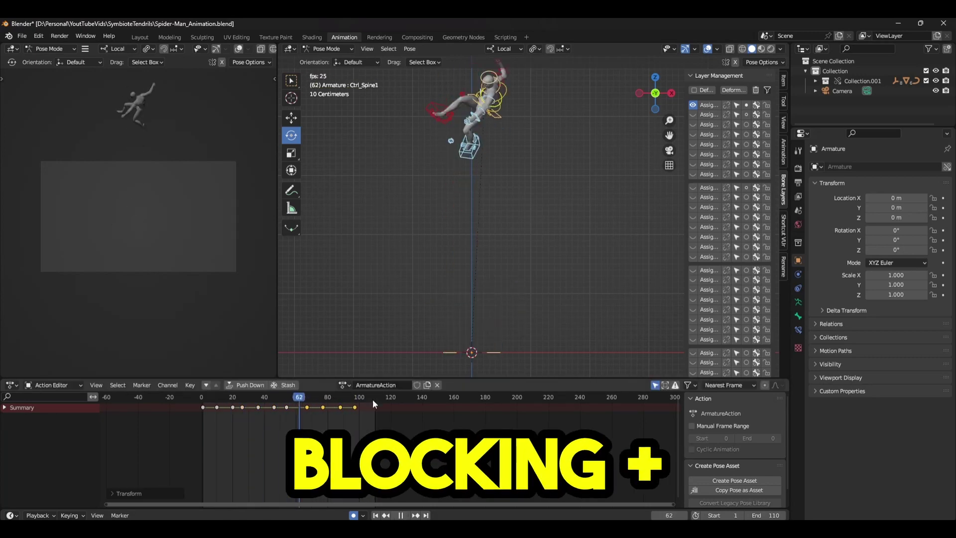
- Add an in-between pose at frame 14 with the Pose Breakdowner
{"action": "left_click", "coordinate": [240, 403]}
{"action": "left_click_drag", "start_coordinate": [239, 404], "coordinate": [264, 402]}
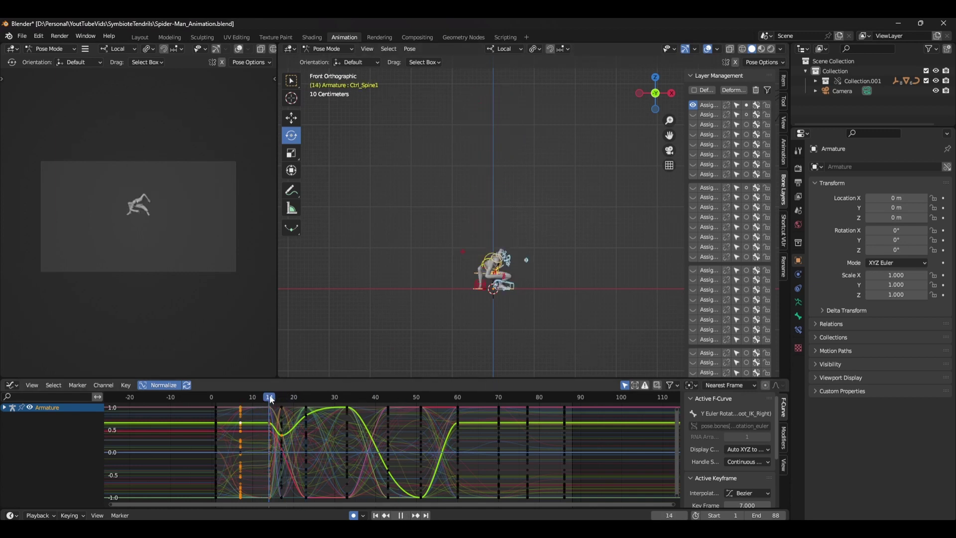
{"action": "key", "text": "shift+e"}
{"action": "left_click", "coordinate": [330, 402]}
{"action": "key", "text": "Down"}
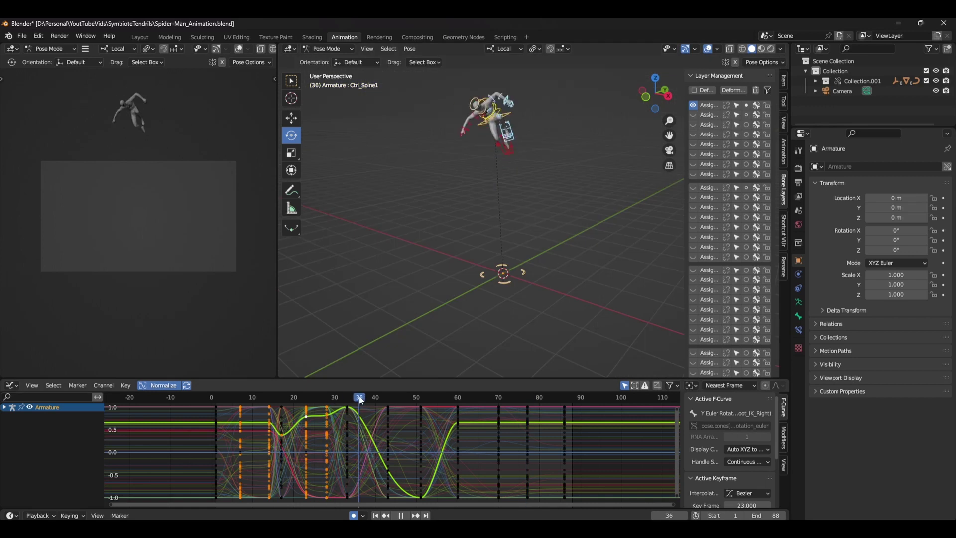
- Add another Pose Breakdowner in-between in the airborne section shortly after frame 36
{"action": "key", "text": "shift+e"}
{"action": "left_click", "coordinate": [343, 281]}
{"action": "left_click", "coordinate": [371, 411]}
- Select all keyframes after frame 67, move them about 6 frames earlier, and play back the new timing
{"action": "key", "text": "KP_3"}
{"action": "left_click_drag", "start_coordinate": [463, 397], "coordinate": [447, 384]}
{"action": "key", "text": "bracketright"}
{"action": "key", "text": "g"}
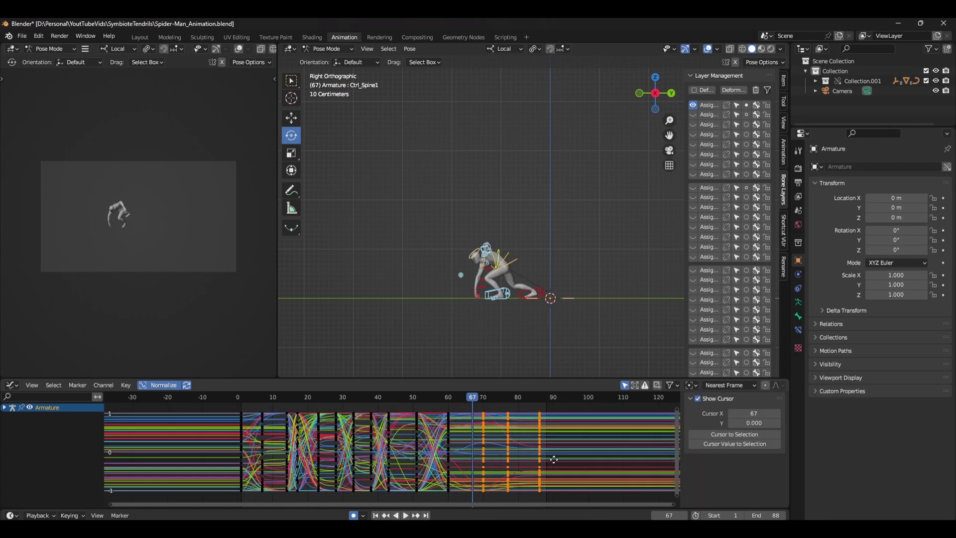
{"action": "left_click", "coordinate": [476, 399]}
{"action": "key", "text": "space"}
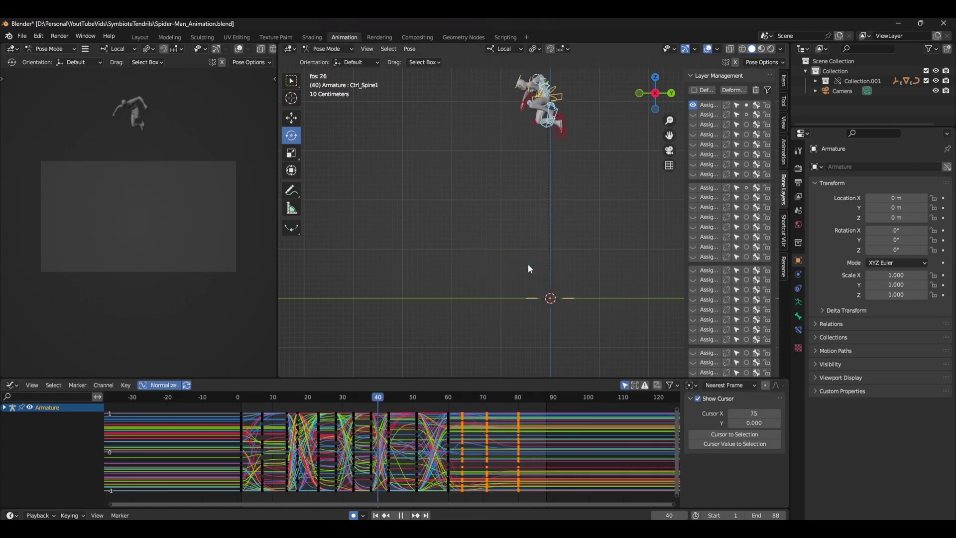